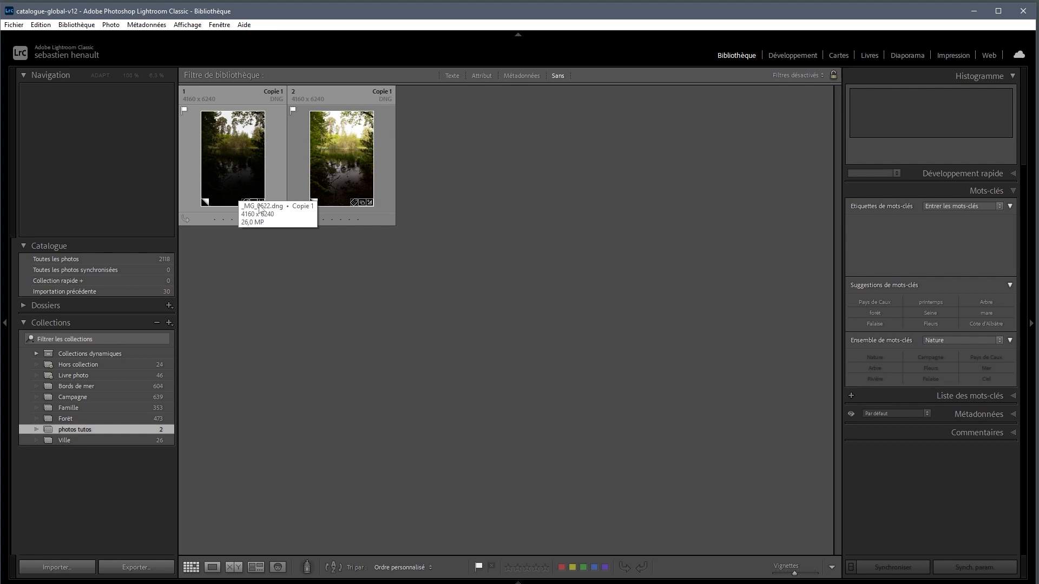
- Examine the dark and bright exposures of the pond at full size, one after the other
left_click(238, 173)
double_click(238, 176)
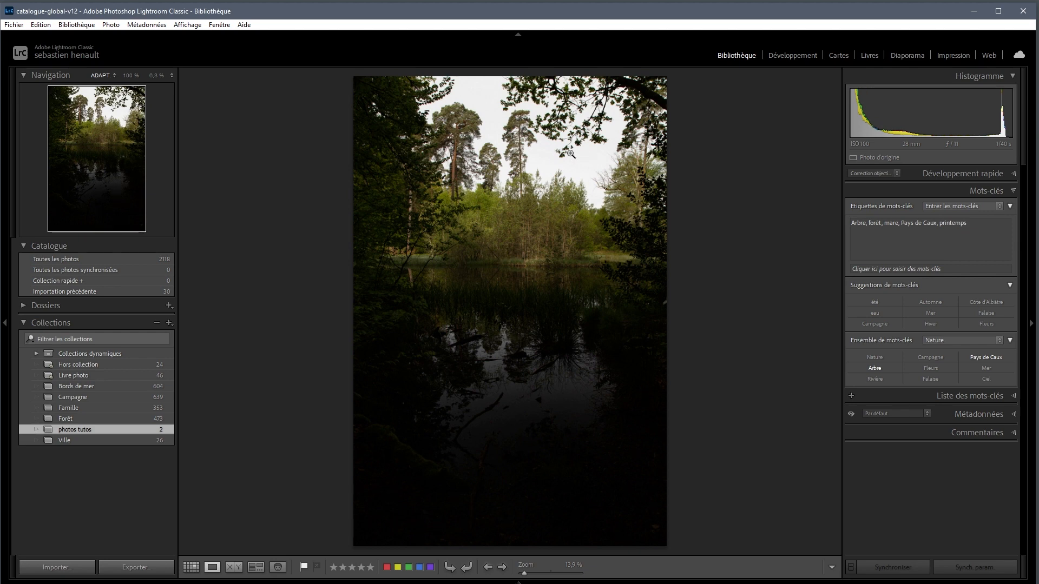
key("Right")
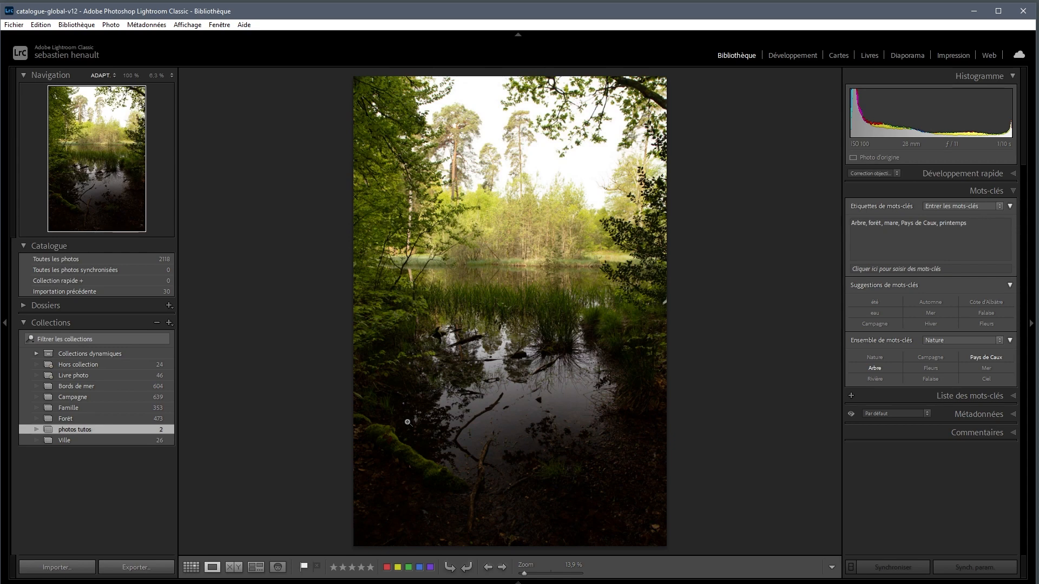
key("g")
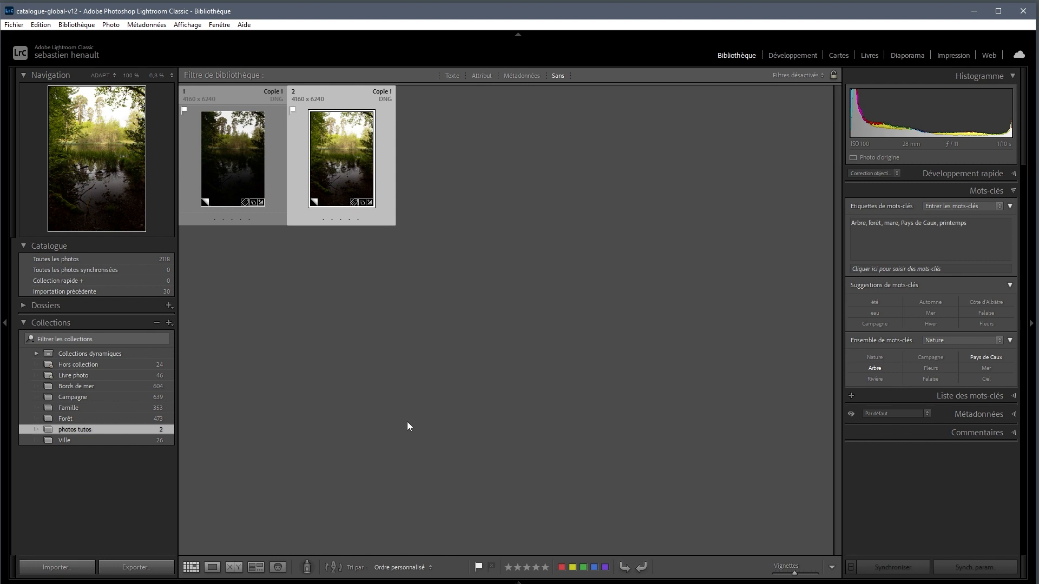
- Merge the two pond exposures into an HDR image with automatic alignment and no deghosting
left_click(244, 174, "ctrl")
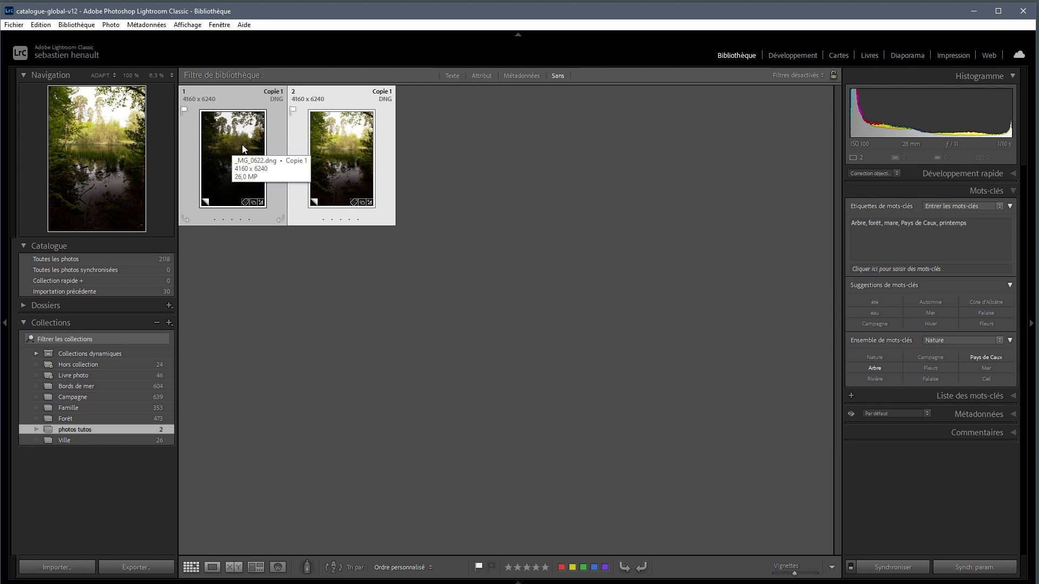
right_click(242, 149)
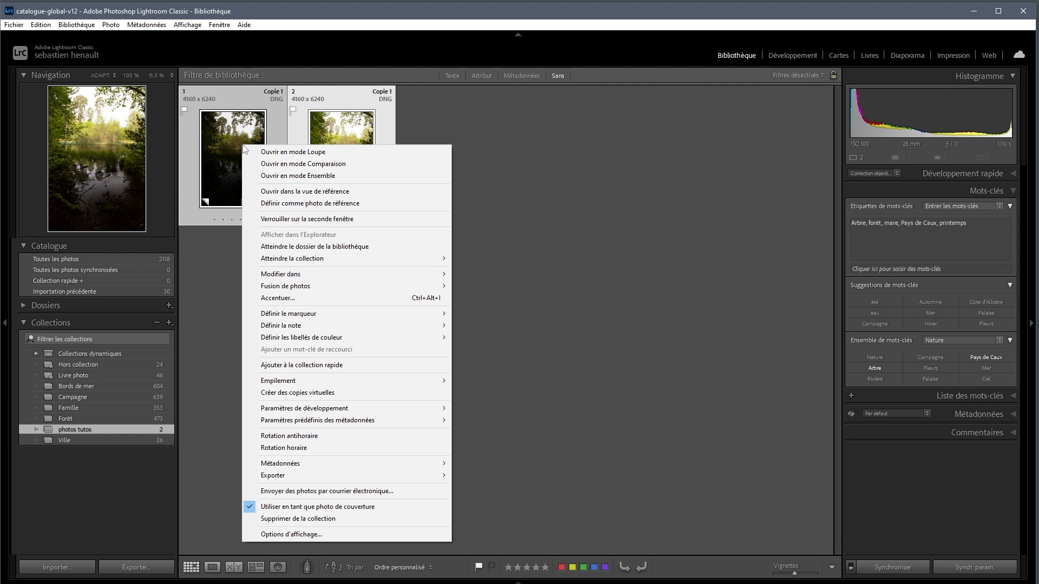
mouse_move(325, 286)
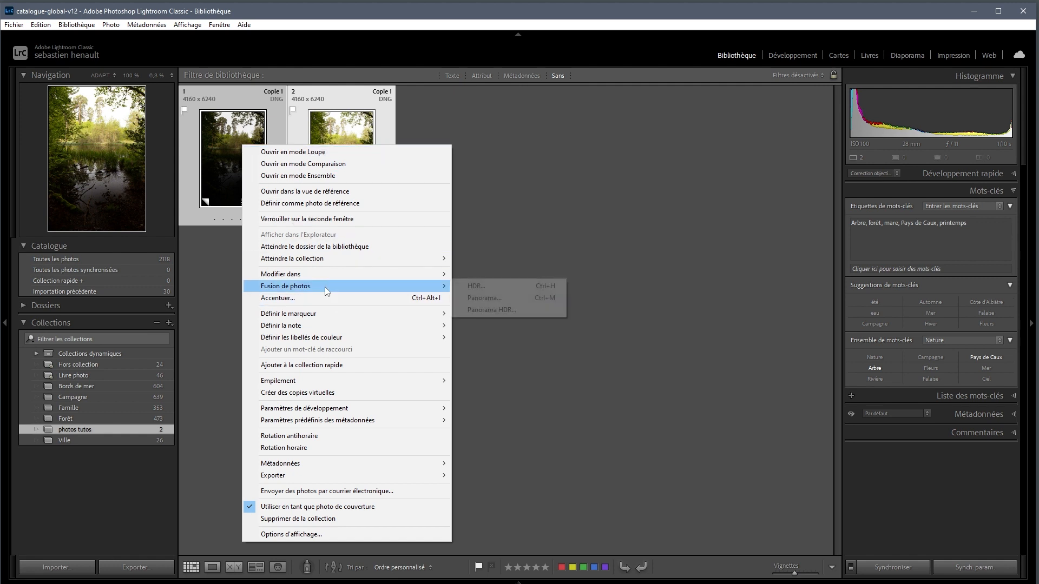
left_click(496, 290)
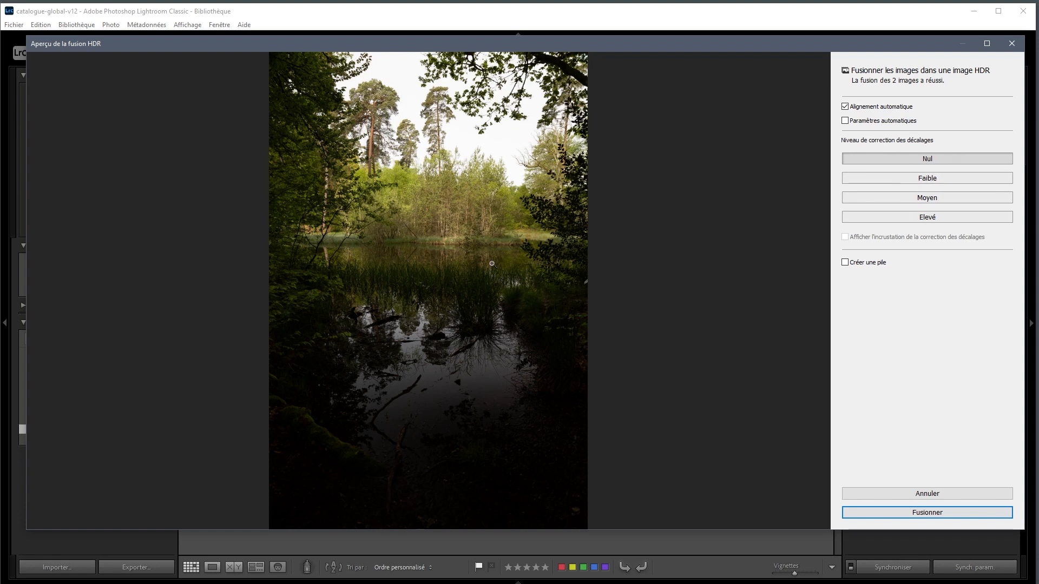
left_click(934, 514)
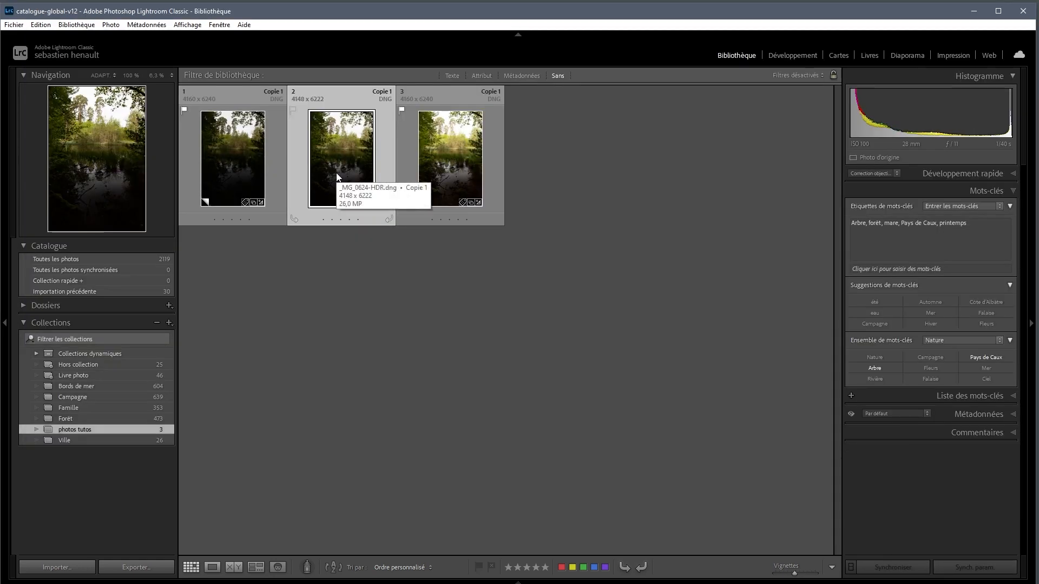
- Open the merged HDR photo for developing and set Highlights to -13 and Whites to -19
double_click(337, 177)
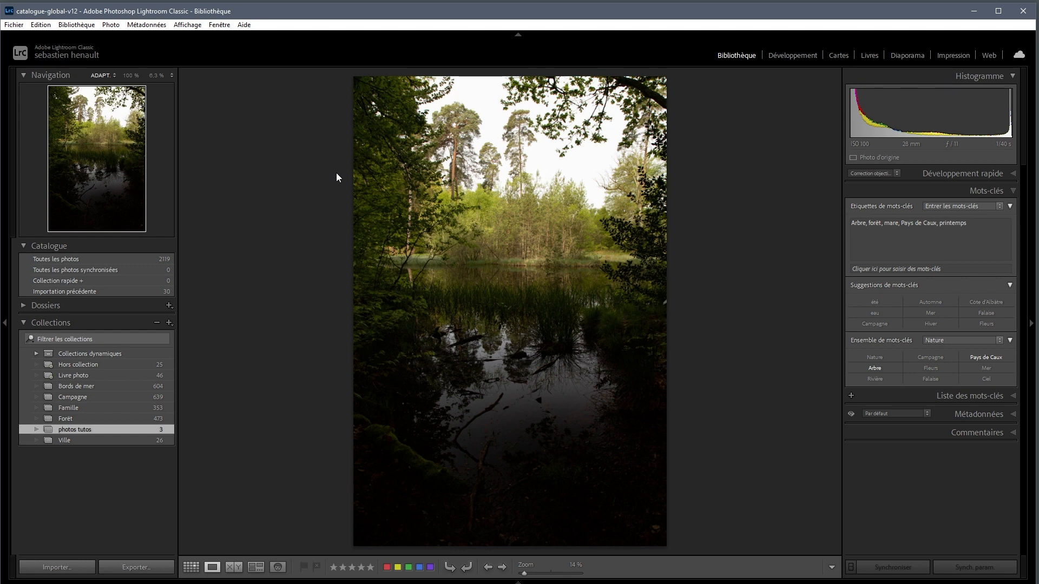
key("d")
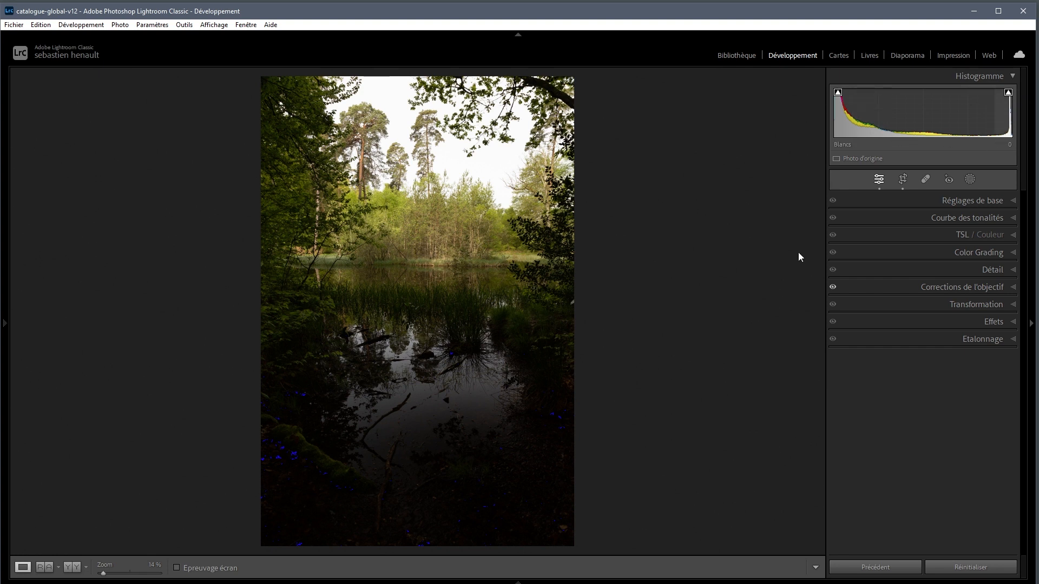
left_click(914, 201)
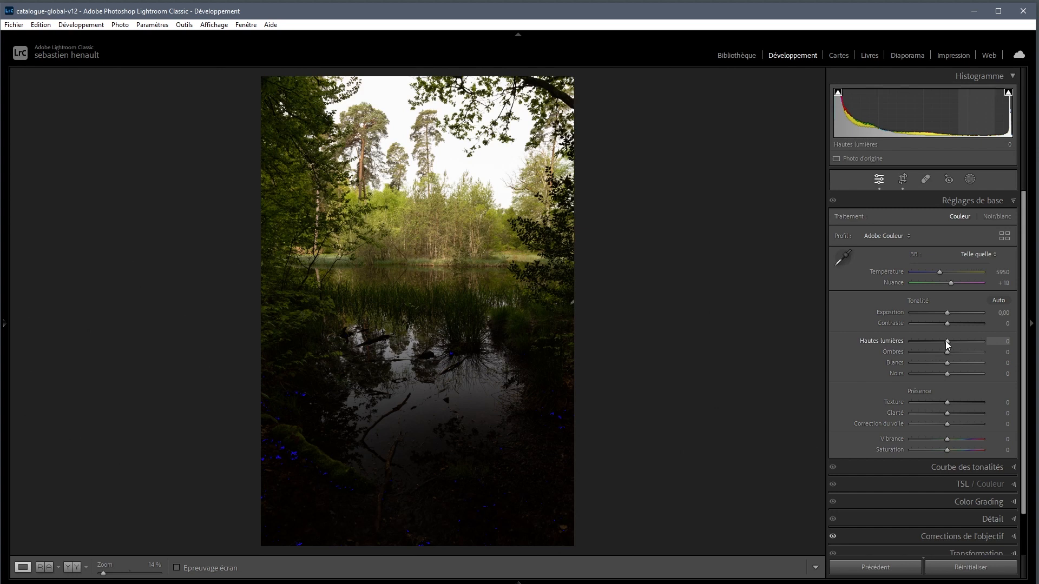
left_click_drag(946, 341, 939, 362)
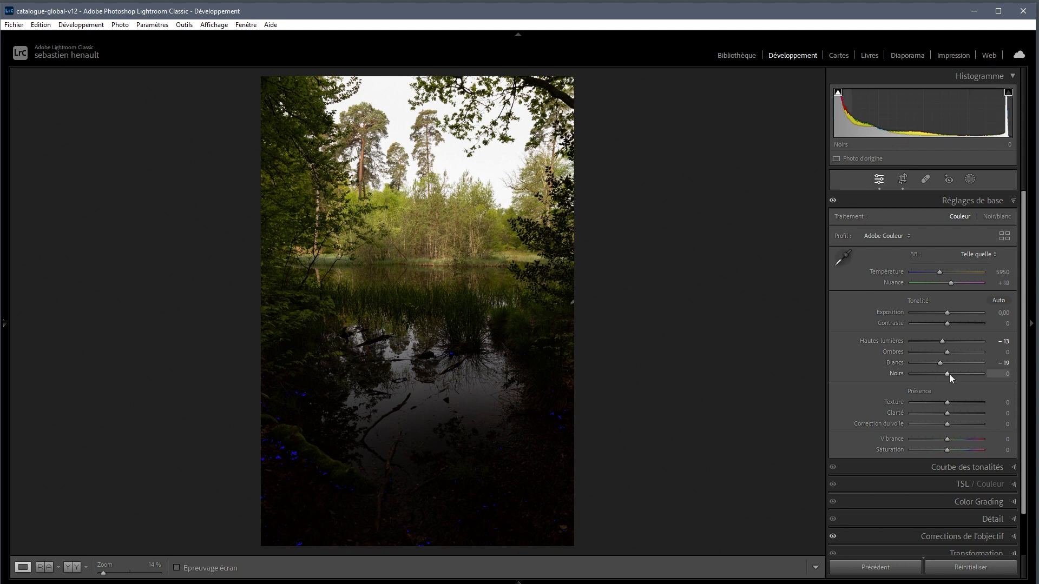
- Lighten the dark areas of the HDR photo by setting Shadows to +74 and Blacks to +57
left_click_drag(949, 375, 963, 373)
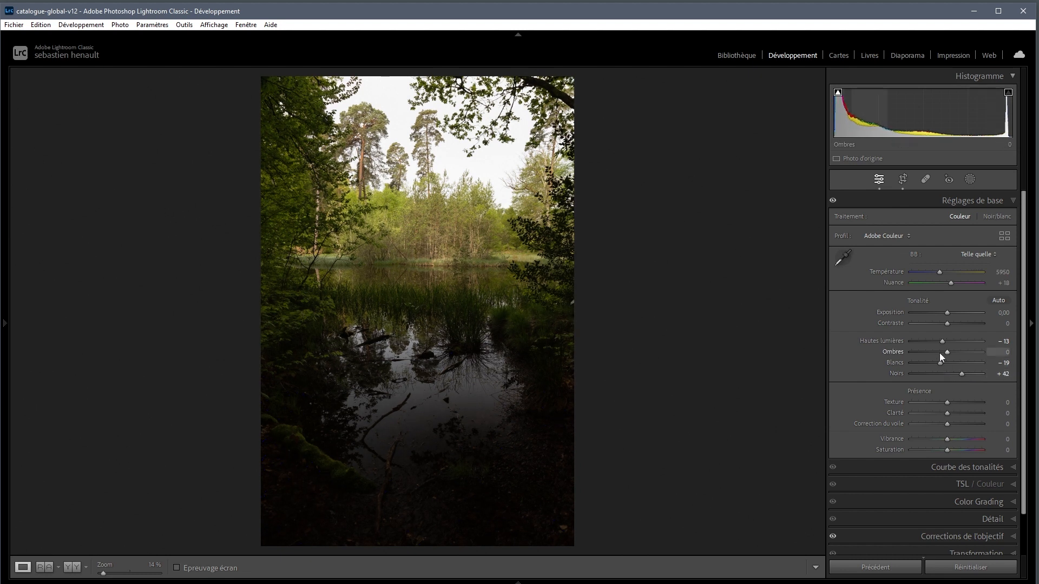
left_click_drag(949, 352, 964, 351)
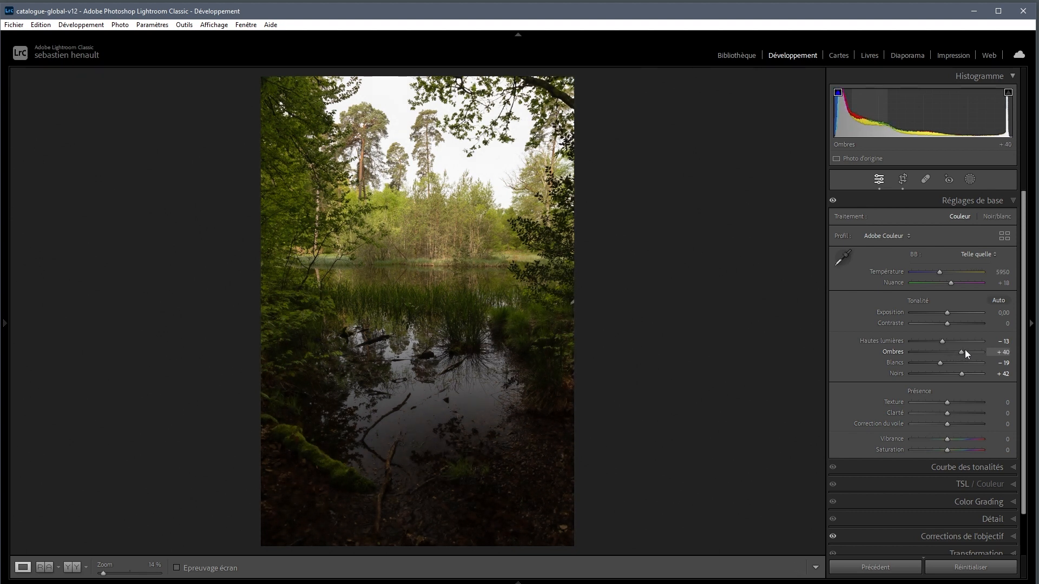
left_click_drag(965, 349, 970, 351)
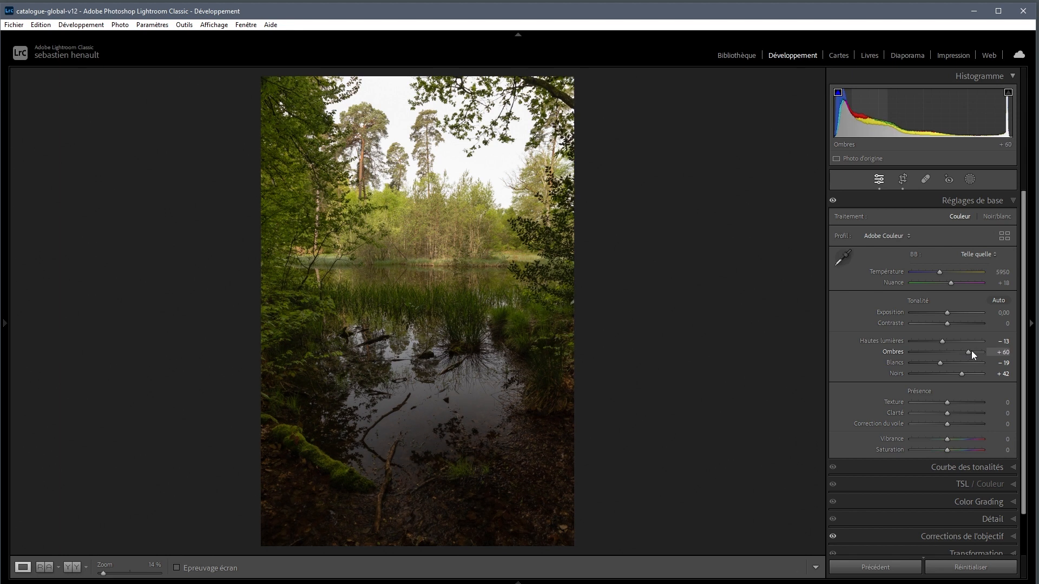
left_click_drag(972, 351, 972, 351)
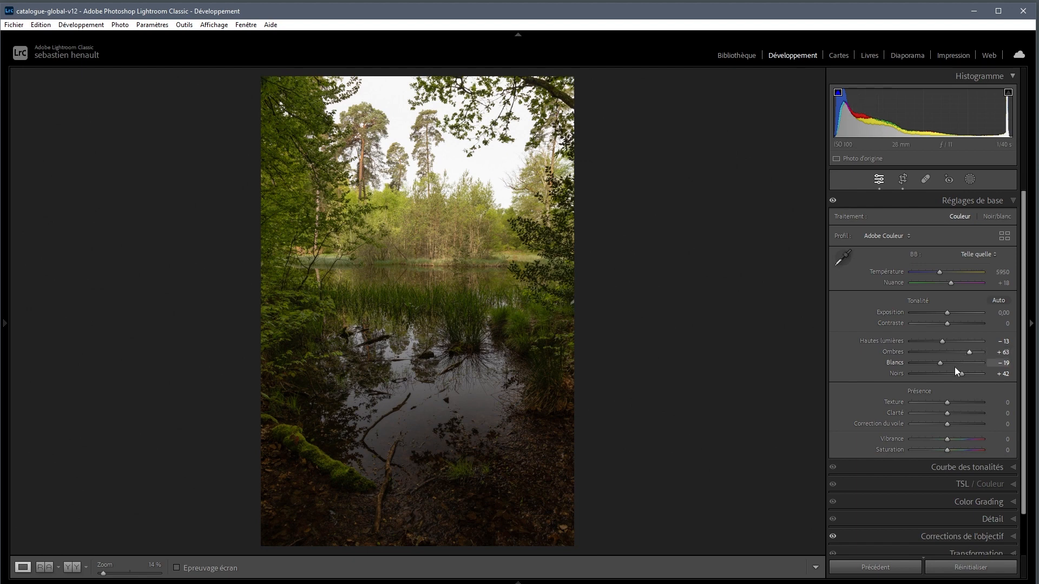
left_click_drag(966, 375, 969, 375)
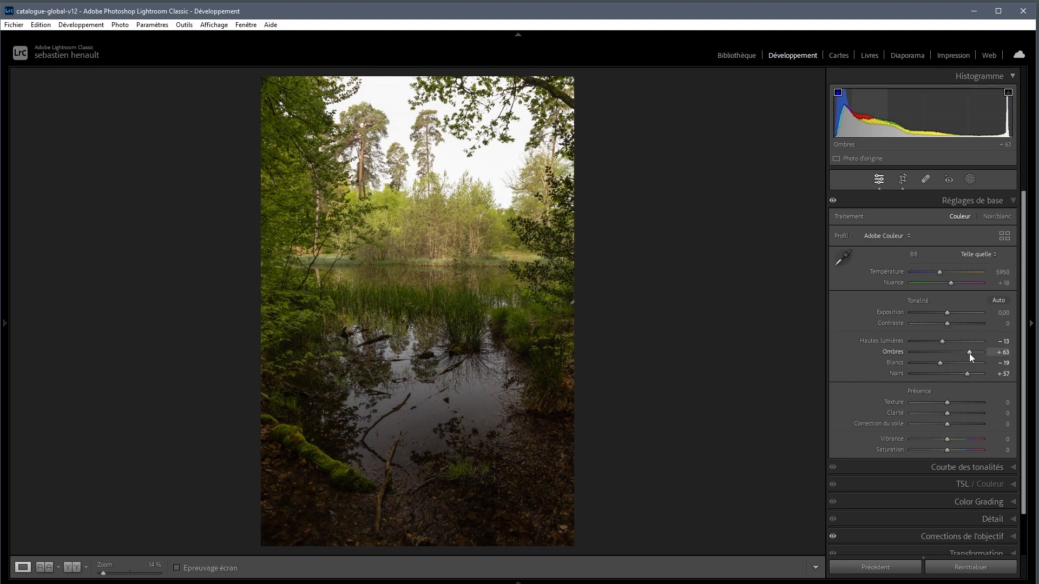
left_click(973, 353)
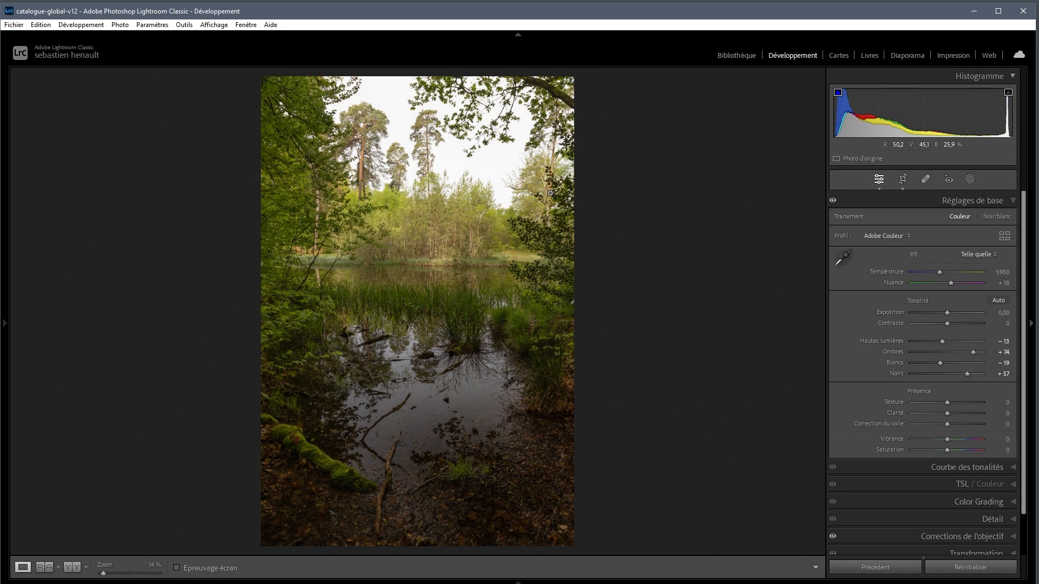
- Try Highlights at -100, reset the adjustment, and set Highlights to -15
left_click_drag(940, 342, 901, 339)
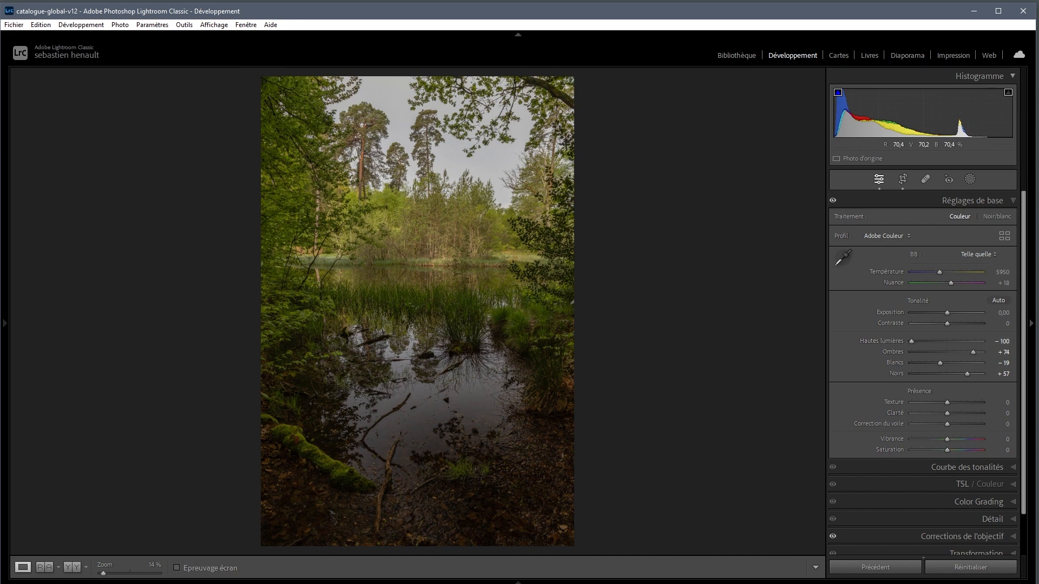
double_click(912, 342)
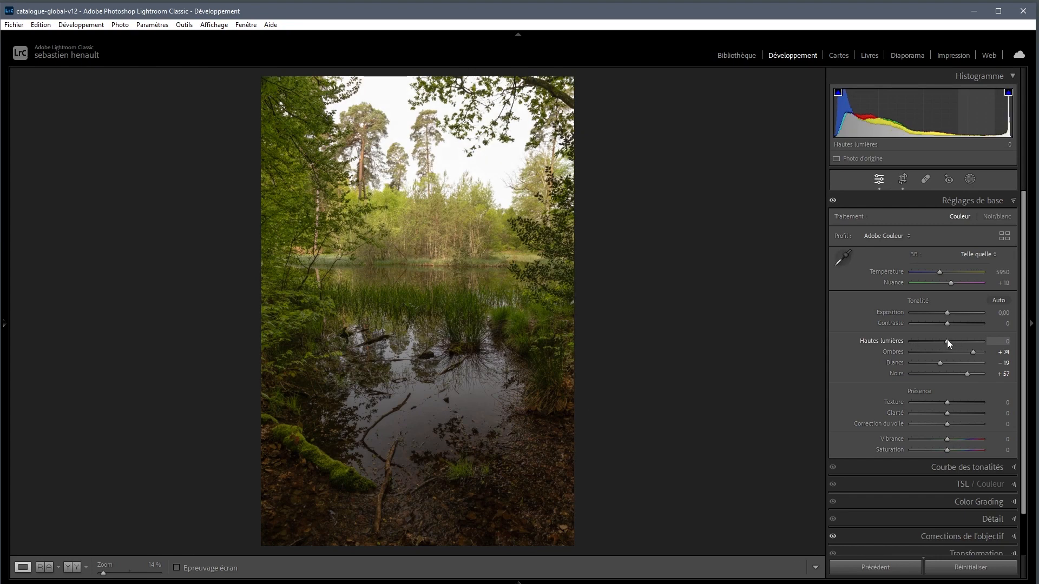
left_click_drag(947, 340, 942, 340)
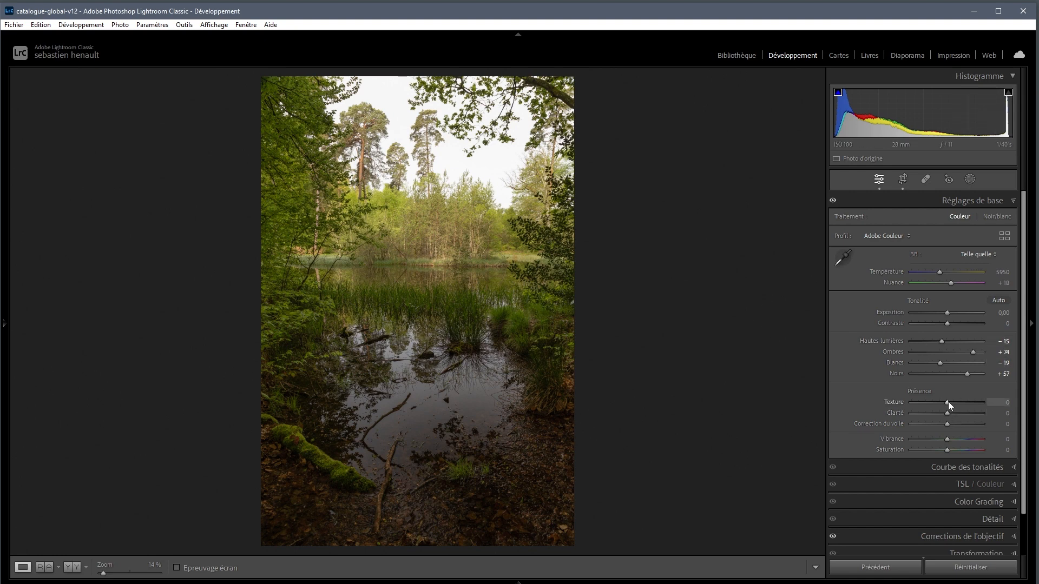
- Set Texture to +24, judging the effect on the pond grasses at 100% zoom
left_click_drag(948, 402, 952, 402)
left_click(422, 308)
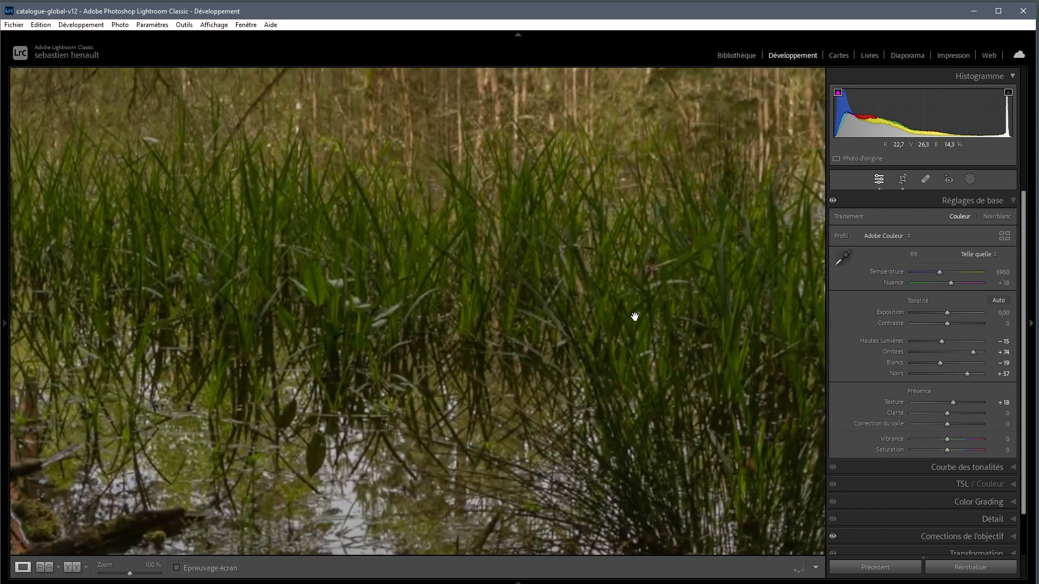
left_click_drag(636, 317, 508, 275)
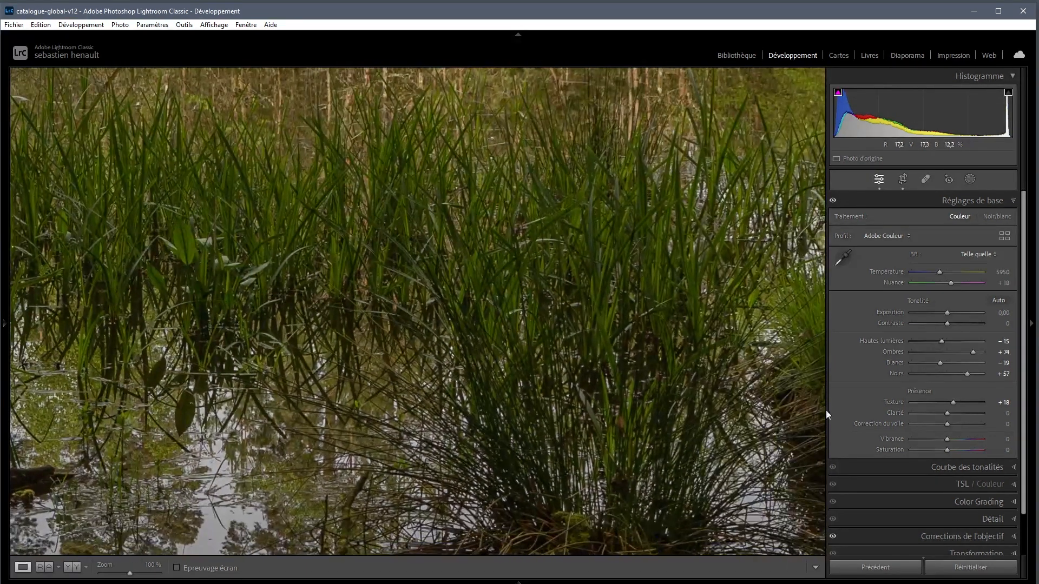
double_click(953, 403)
left_click_drag(952, 404, 957, 405)
left_click_drag(956, 405, 955, 404)
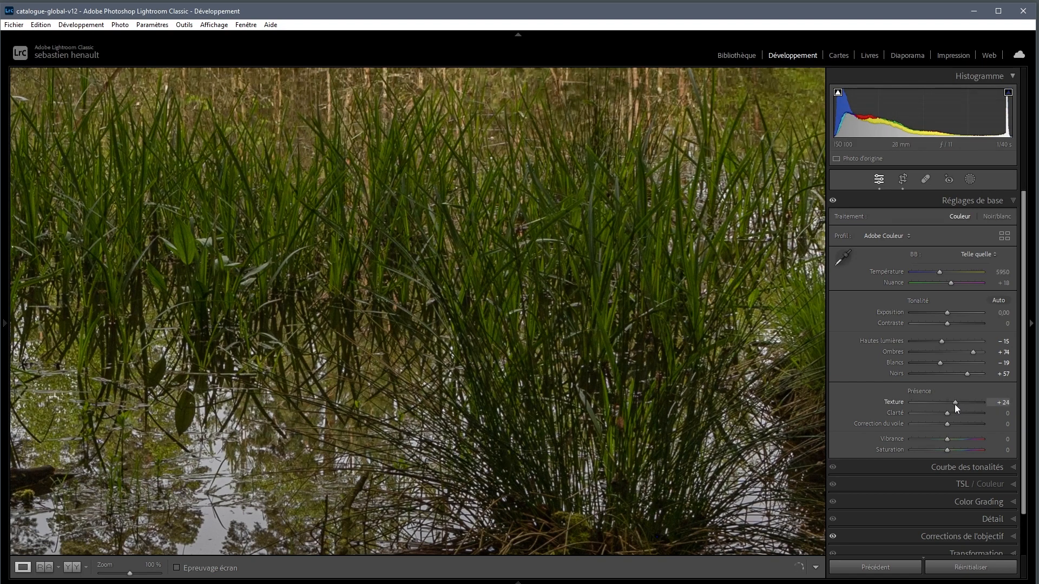
left_click(582, 374)
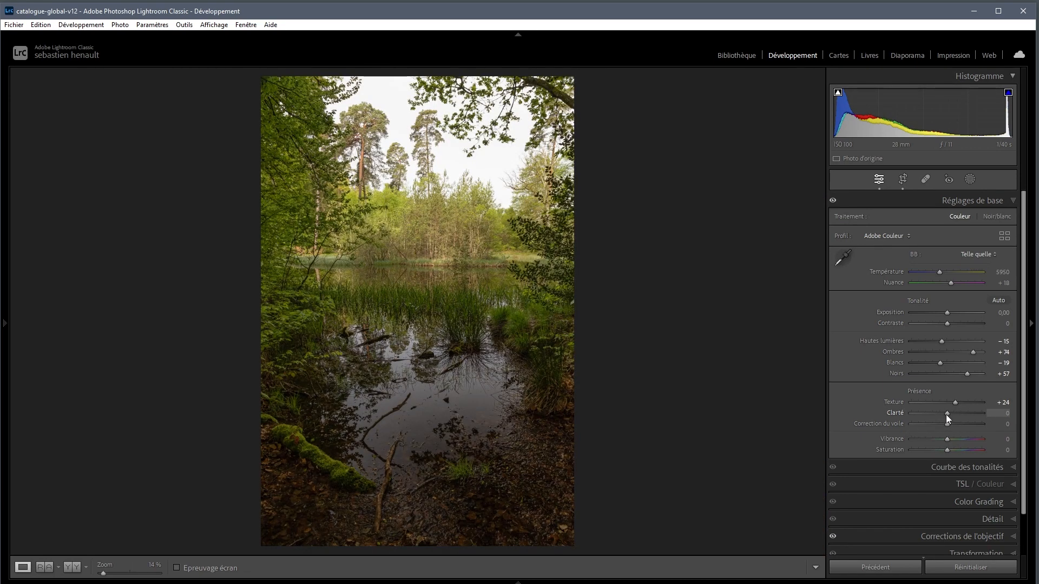
- Set Clarity to -7 and raise Saturation to about +7
left_click_drag(946, 414, 943, 414)
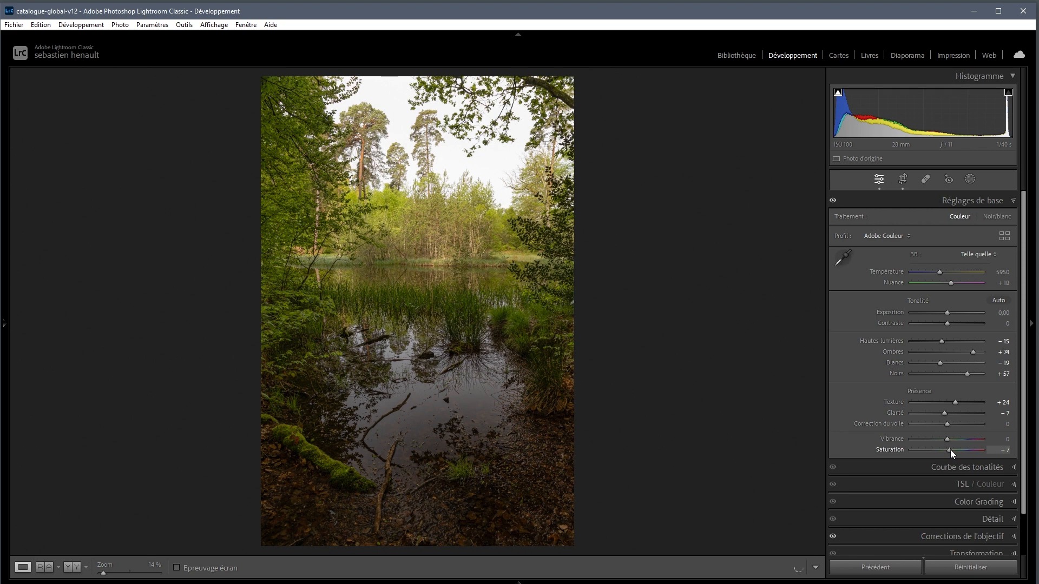
left_click_drag(950, 449, 952, 450)
- Shift the green hue to -20, compare with and without the color adjustment, and check the foliage at 100% zoom
left_click(907, 484)
left_click(850, 252)
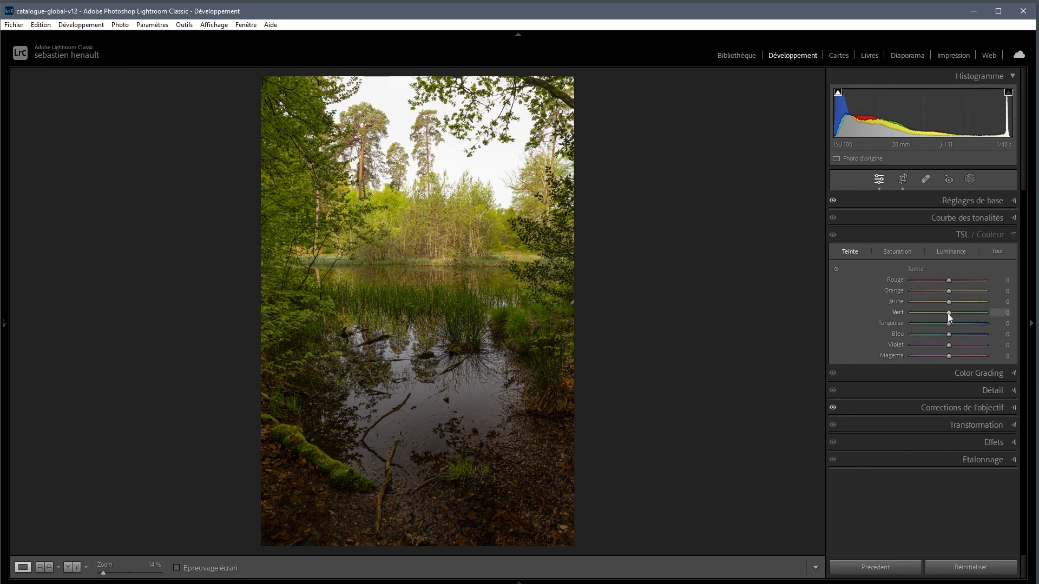
left_click_drag(947, 314, 944, 312)
left_click(833, 236)
left_click_drag(942, 314, 940, 314)
left_click(833, 236)
left_click(276, 235)
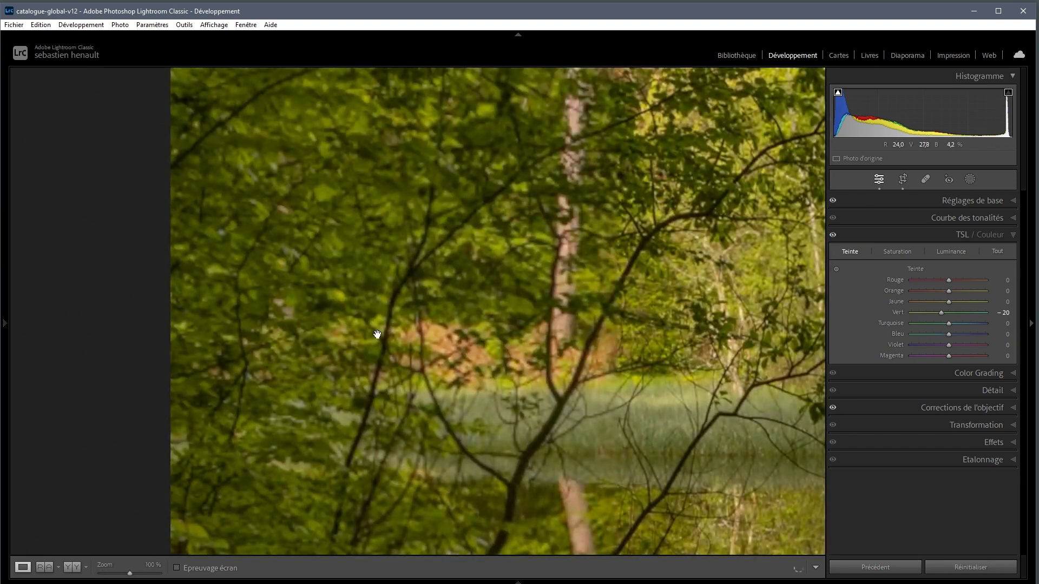
left_click_drag(377, 336, 408, 297)
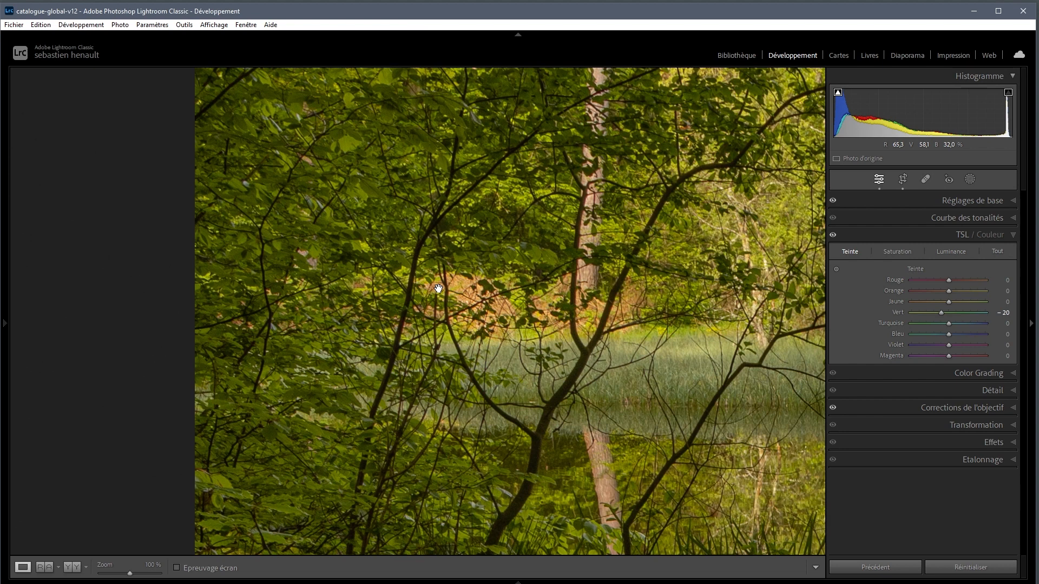
left_click(499, 271)
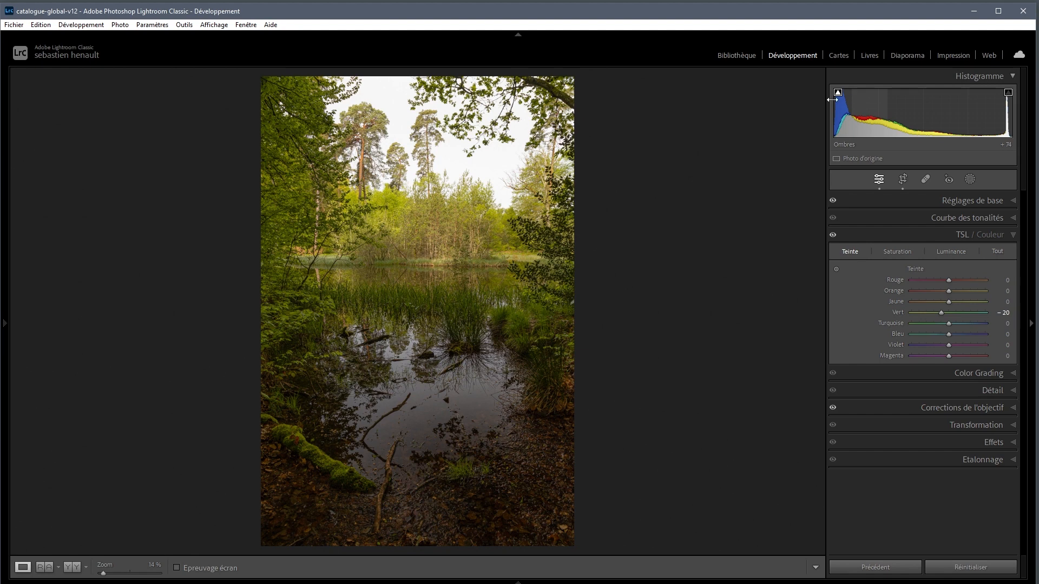
- Raise the tone curve's black point to output 2 at input 0 and check the moss and water at 100% zoom
left_click(899, 219)
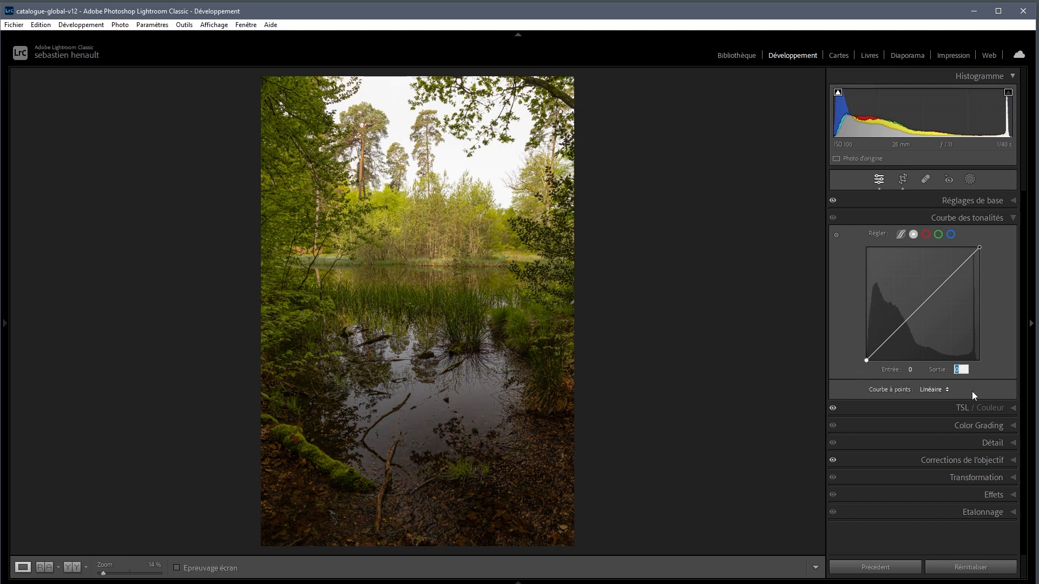
type("1")
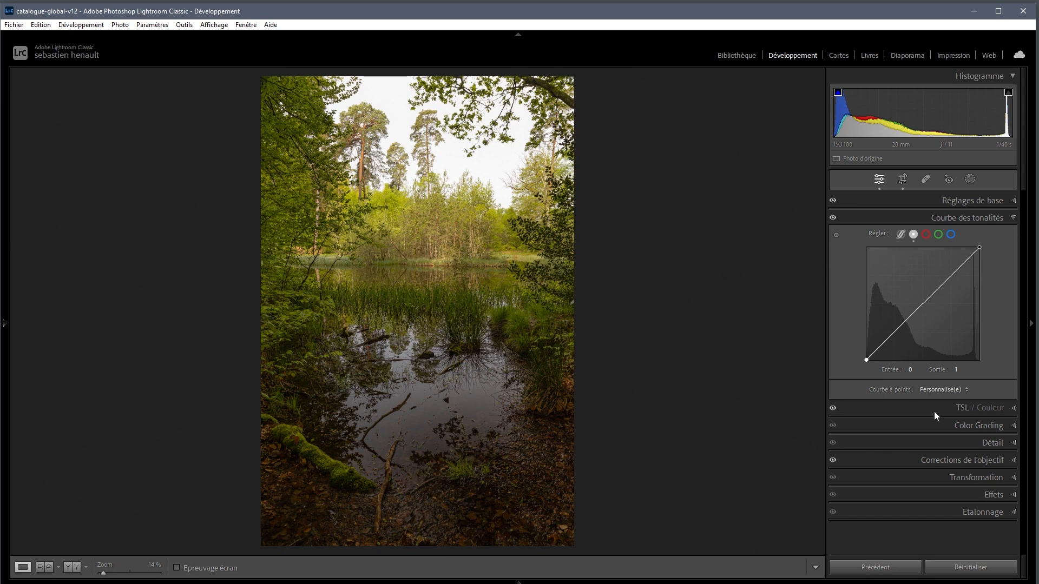
left_click(958, 371)
type("2")
key("Return")
left_click(312, 475)
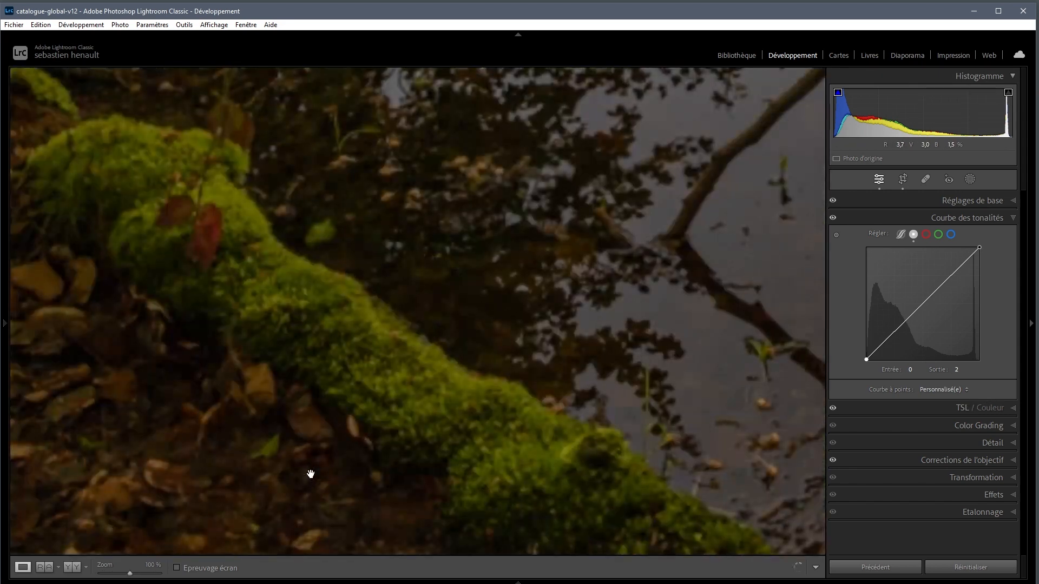
left_click_drag(598, 259, 336, 433)
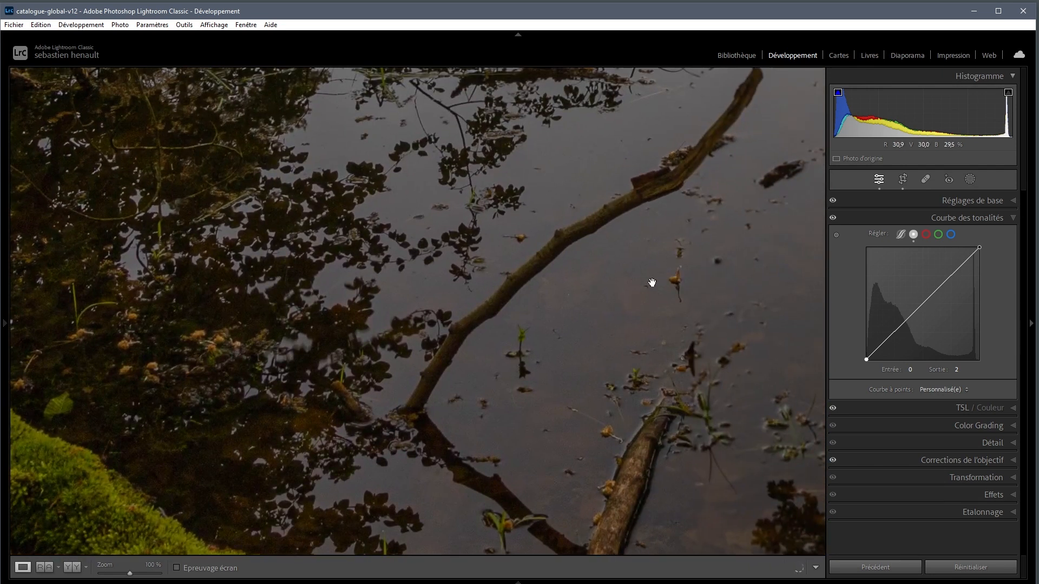
left_click_drag(654, 283, 439, 388)
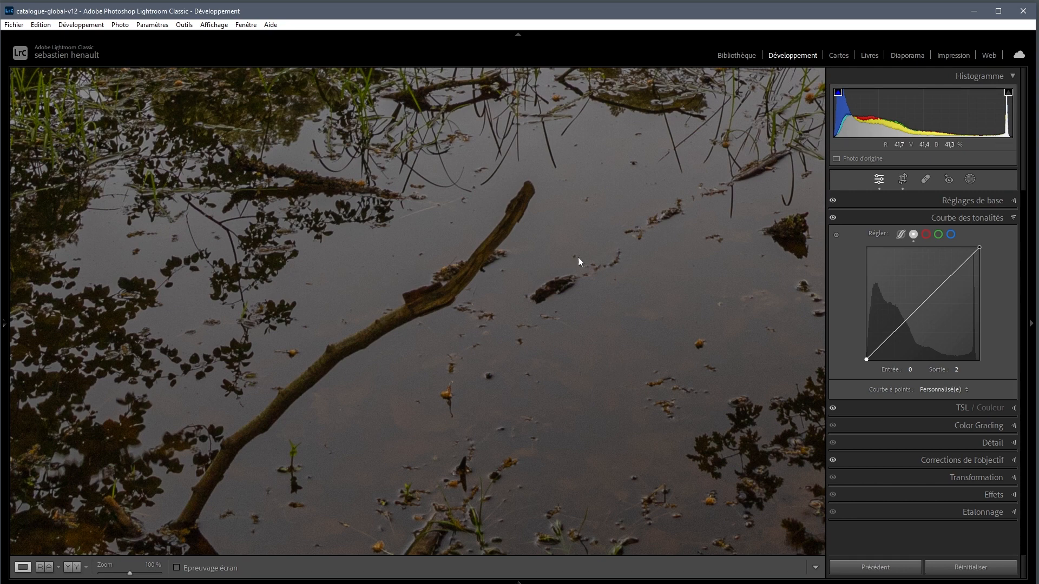
- Sharpen the photo with amount 55, radius 0.5 and detail 100, judging the effect on the pond grasses at 100% zoom
left_click(451, 316)
key("ctrl+2")
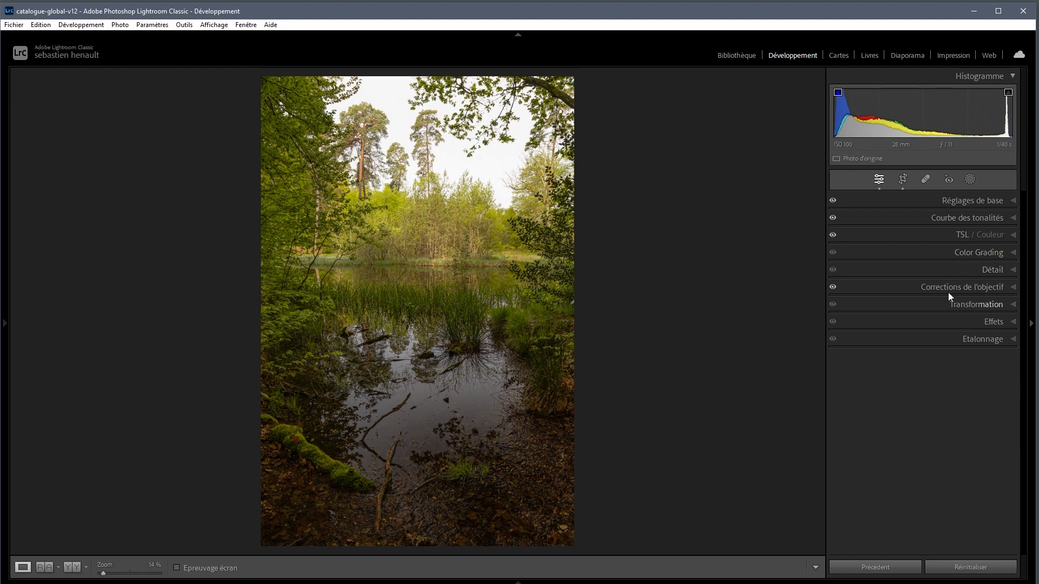
left_click(463, 333)
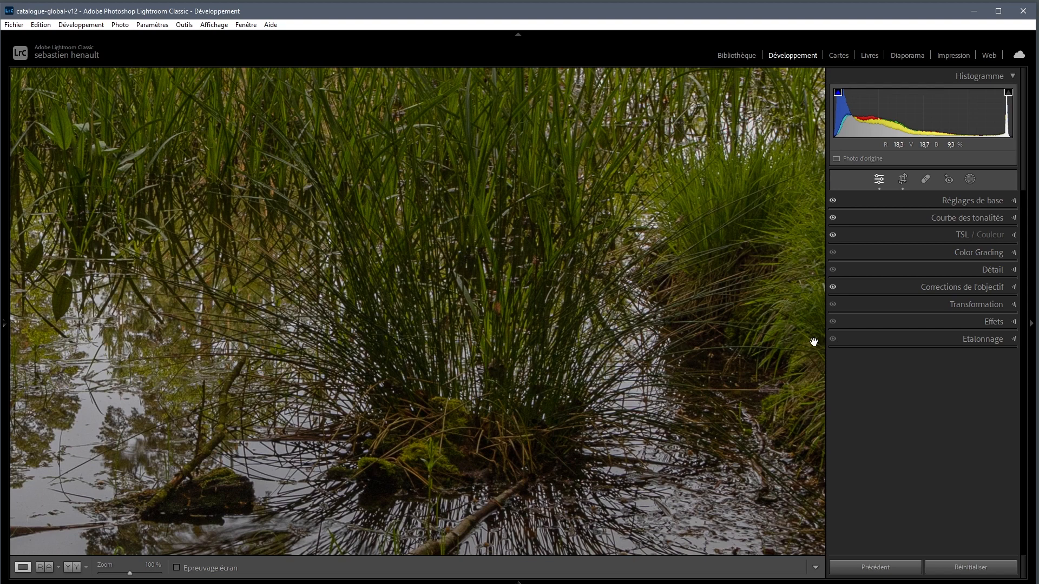
left_click(933, 271)
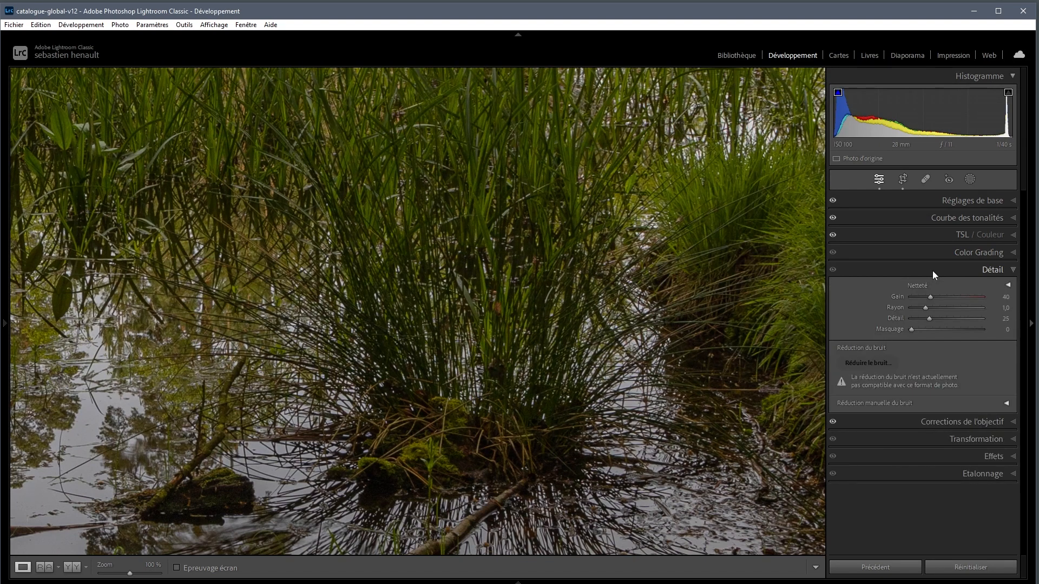
left_click_drag(925, 309, 1002, 320)
left_click_drag(933, 297, 936, 297)
left_click(366, 248)
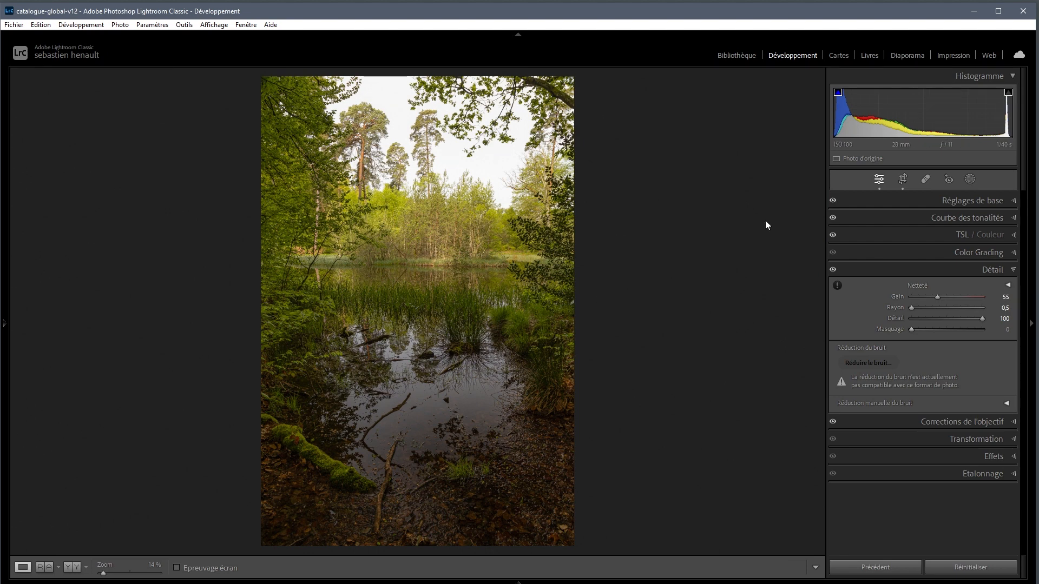
- Send the developed HDR photo from the Library to Adobe Photoshop 2023 for further editing
left_click(730, 57)
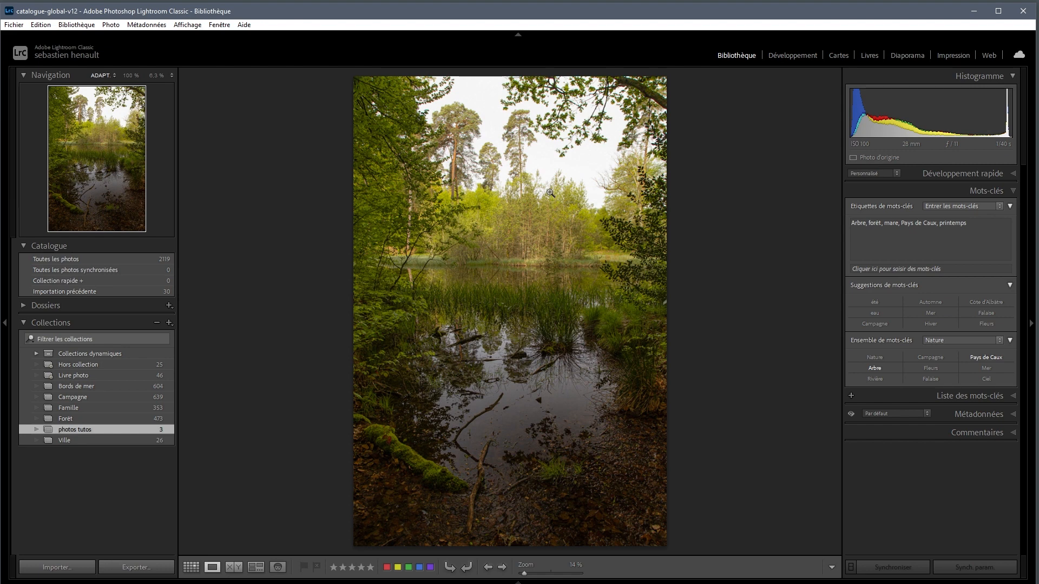
right_click(528, 258)
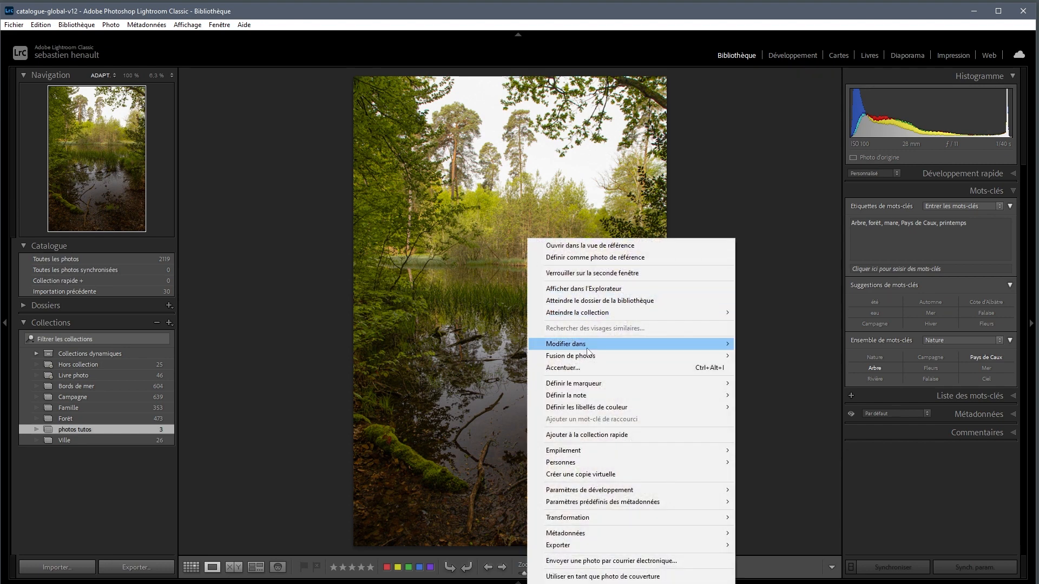
mouse_move(589, 349)
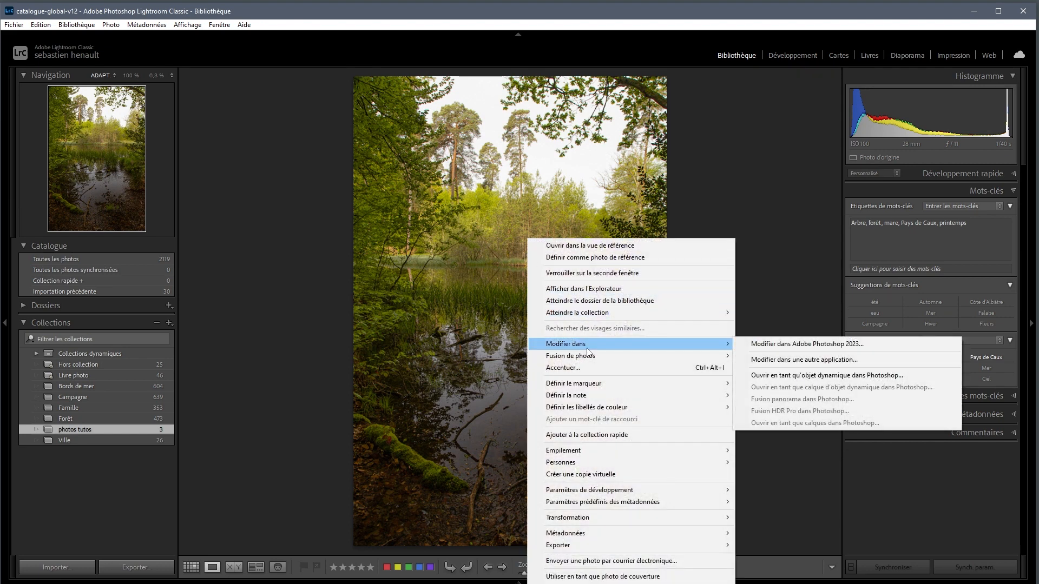
left_click(813, 345)
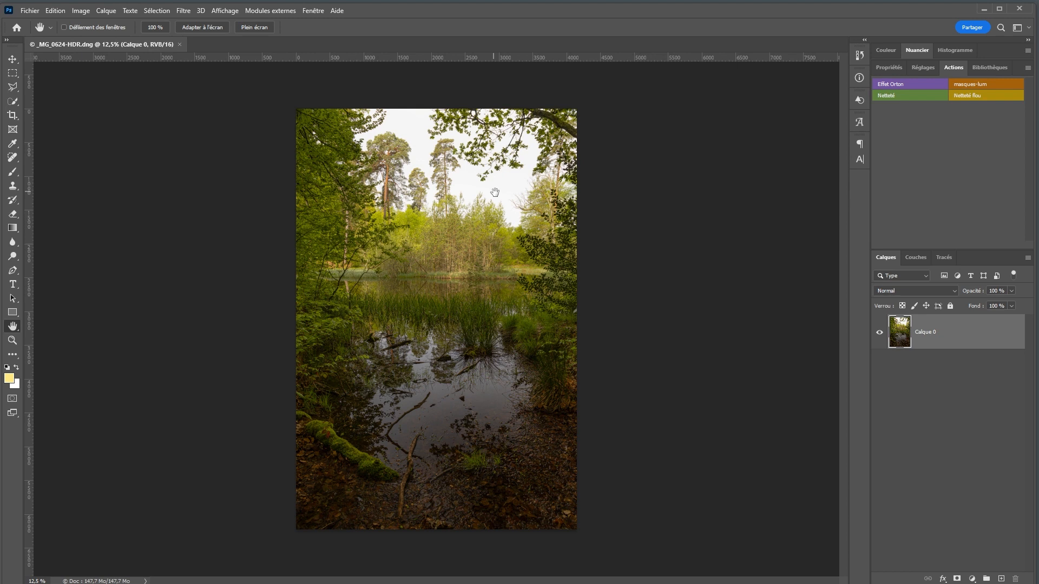
- Add a Selective Color adjustment layer above the photo and target its whites
left_click(922, 68)
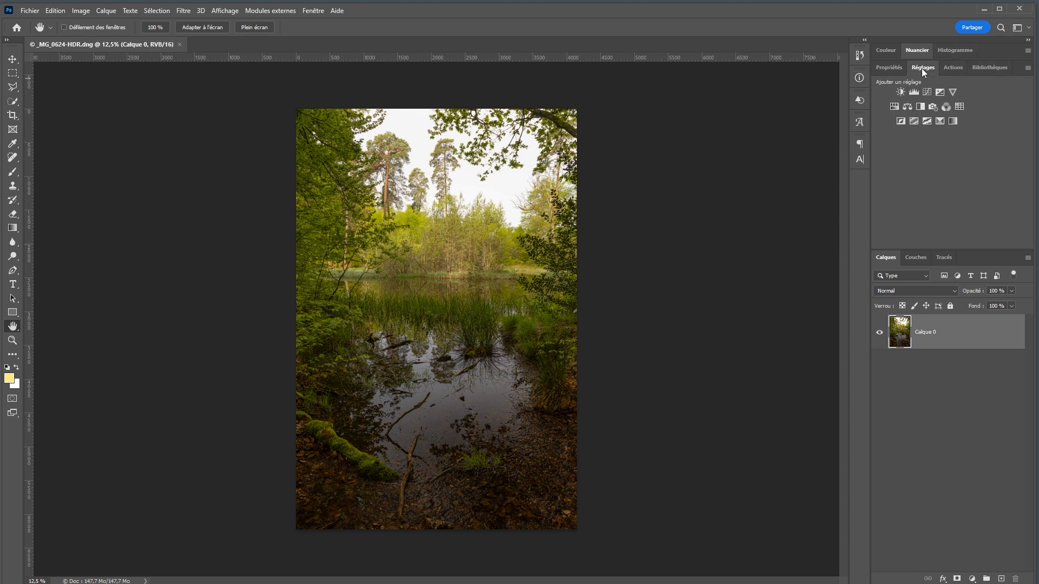
left_click(939, 121)
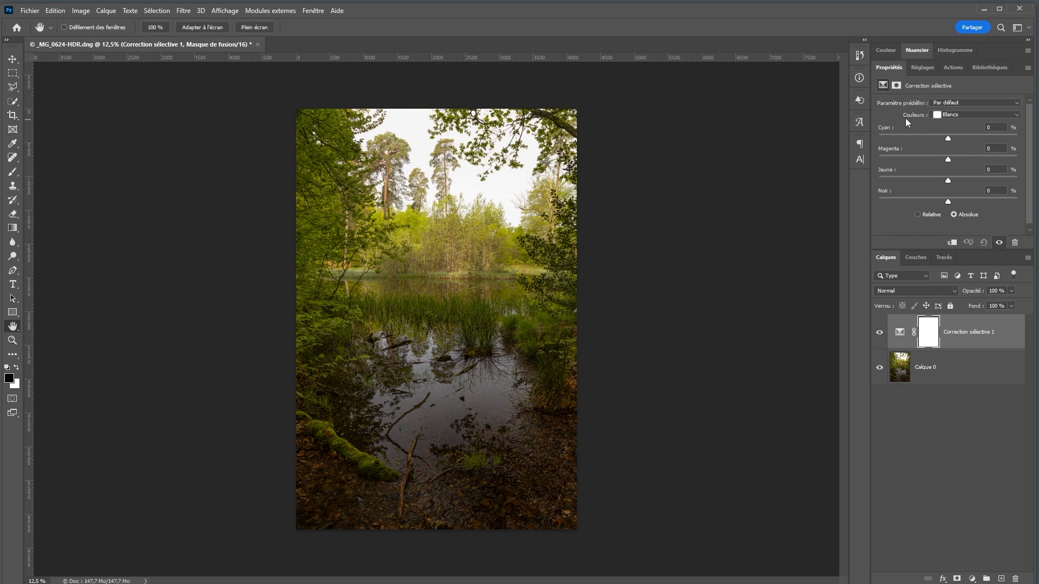
left_click(987, 114)
left_click(988, 116)
- Tint the whites toward blue with Cyan +8%, Magenta +2% and Yellow -7%
left_click_drag(947, 140, 951, 138)
mouse_move(946, 138)
left_mouse_down()
mouse_move(968, 137)
mouse_move(942, 135)
left_mouse_up()
key("ctrl+z")
left_click(949, 138)
left_click_drag(948, 179, 943, 181)
left_click_drag(945, 161, 950, 162)
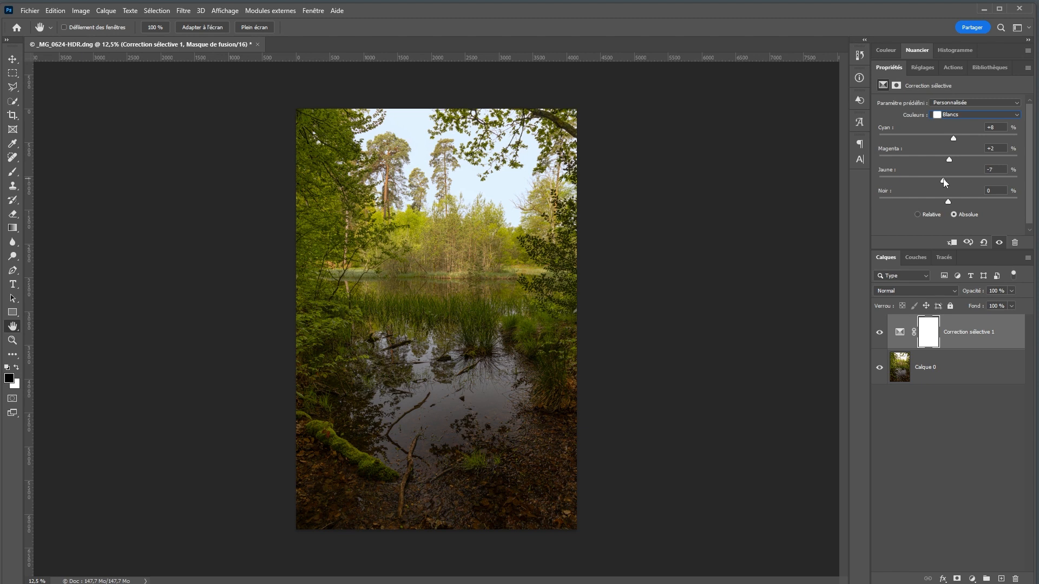
- Compare the sky with and without the Selective Color layer and reduce the layer's opacity to 86%
left_click(880, 335)
left_click(879, 335)
left_click(990, 324)
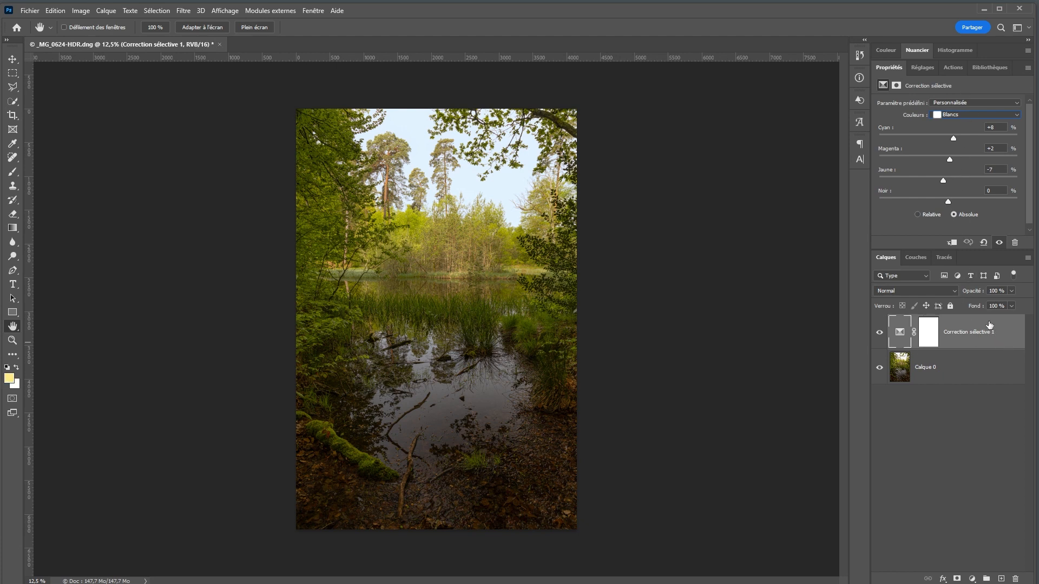
left_click(1010, 291)
left_click(1011, 289)
left_click(486, 215)
- Paint the Selective Color mask black over the trees behind the pond, using a soft brush at 30% opacity and 30% flow
left_click(931, 335)
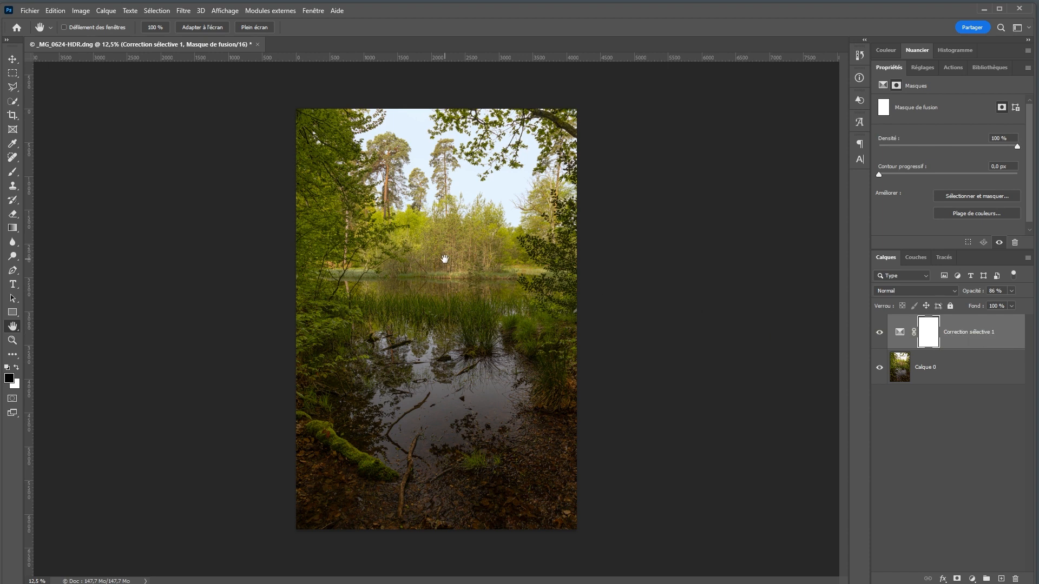
key("b")
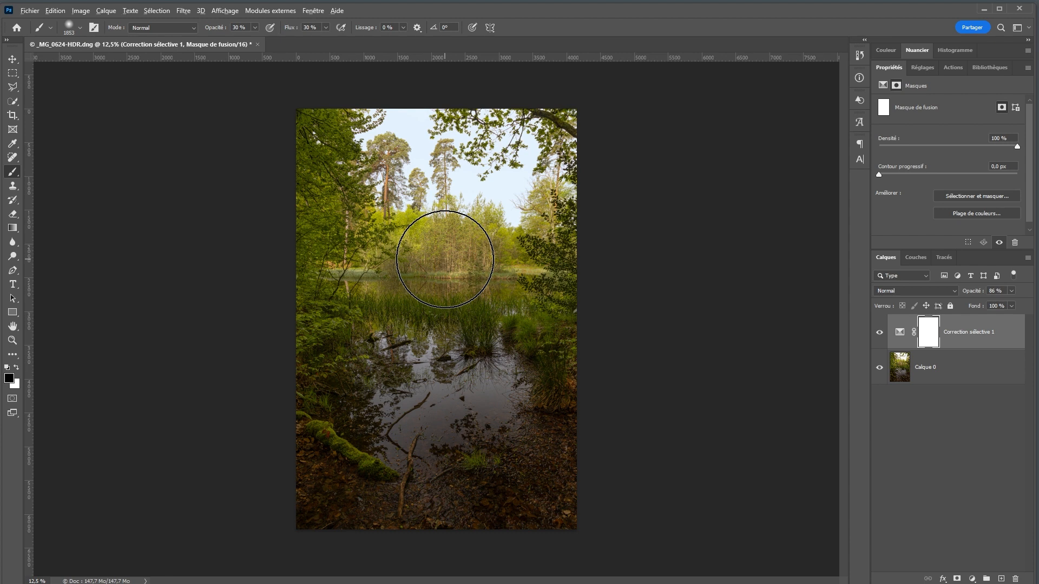
right_click(444, 259, "alt")
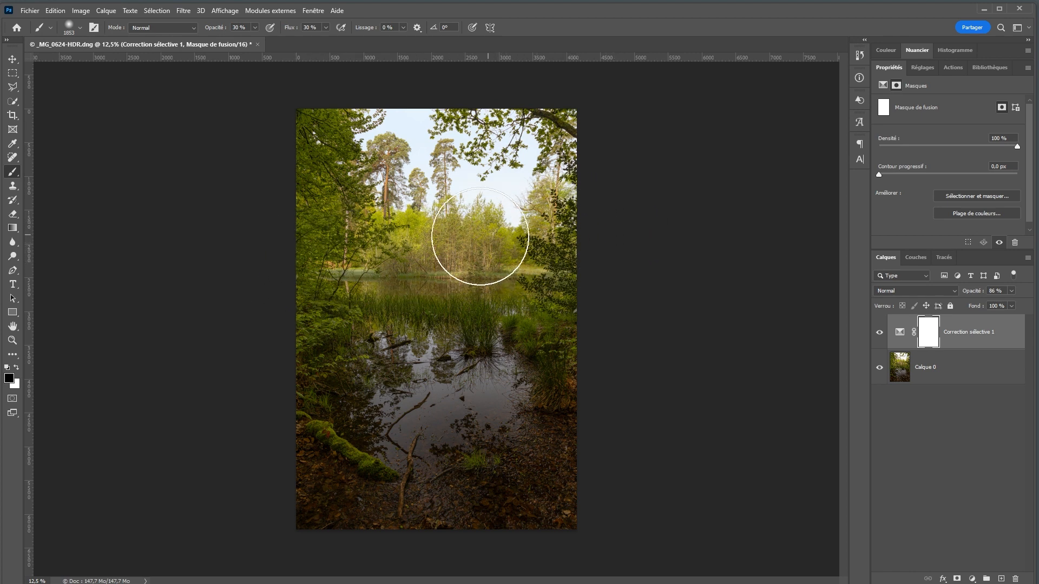
mouse_move(540, 271)
left_mouse_down()
mouse_move(531, 234)
mouse_move(384, 245)
mouse_move(547, 232)
mouse_move(515, 237)
left_mouse_up()
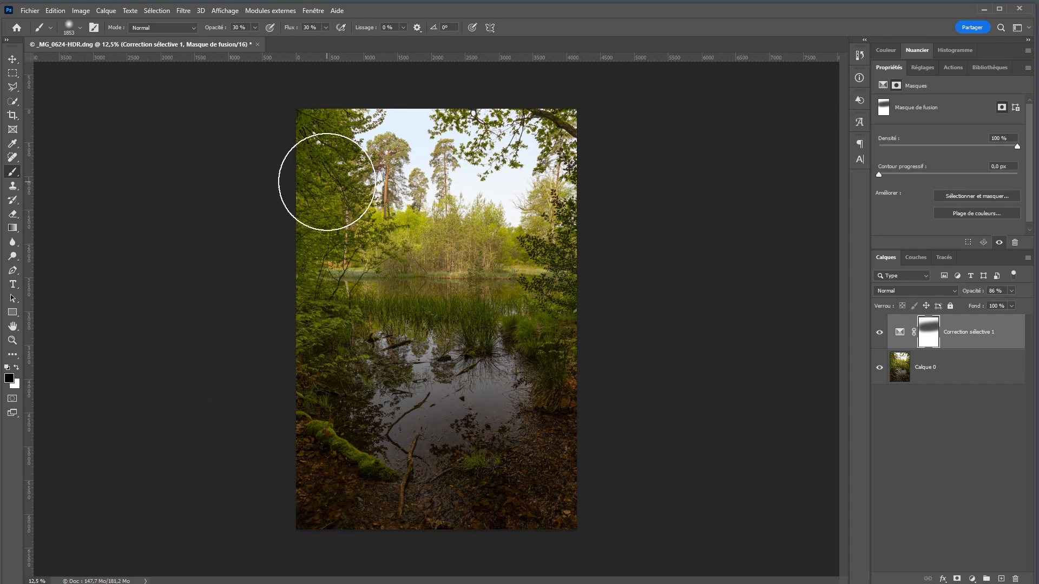
key("v")
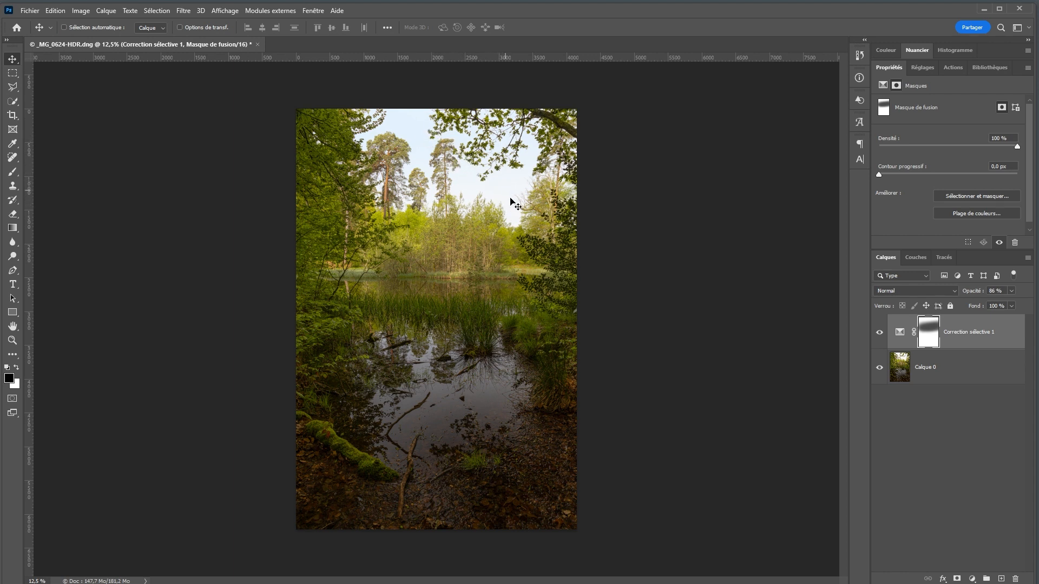
- Raise the whites' Cyan to +10% and Black to +9%, comparing the sky with and without the correction
left_click(879, 333)
left_click(879, 334)
left_click(899, 334)
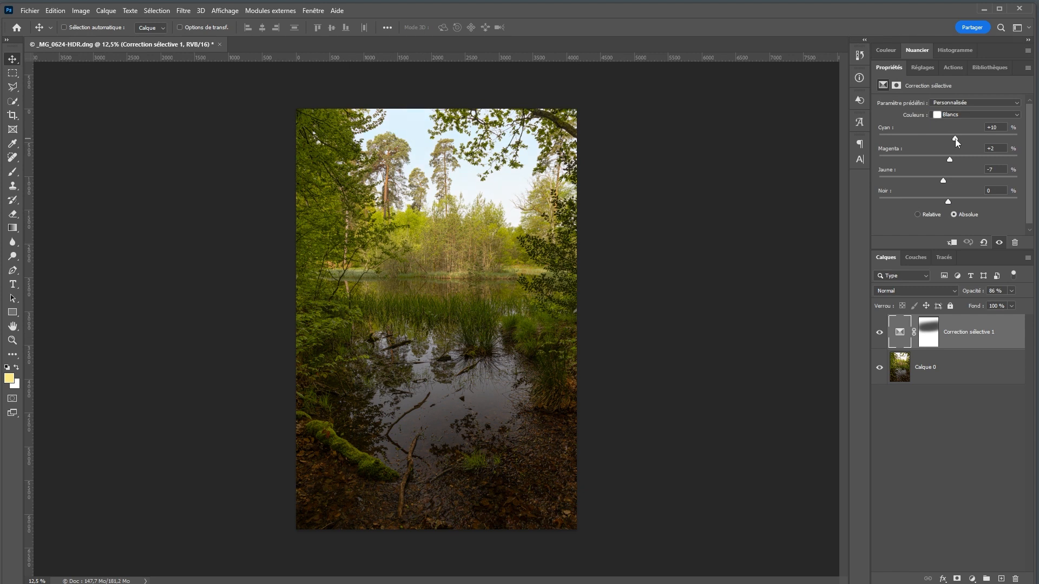
left_click(949, 203)
left_click_drag(952, 205, 956, 204)
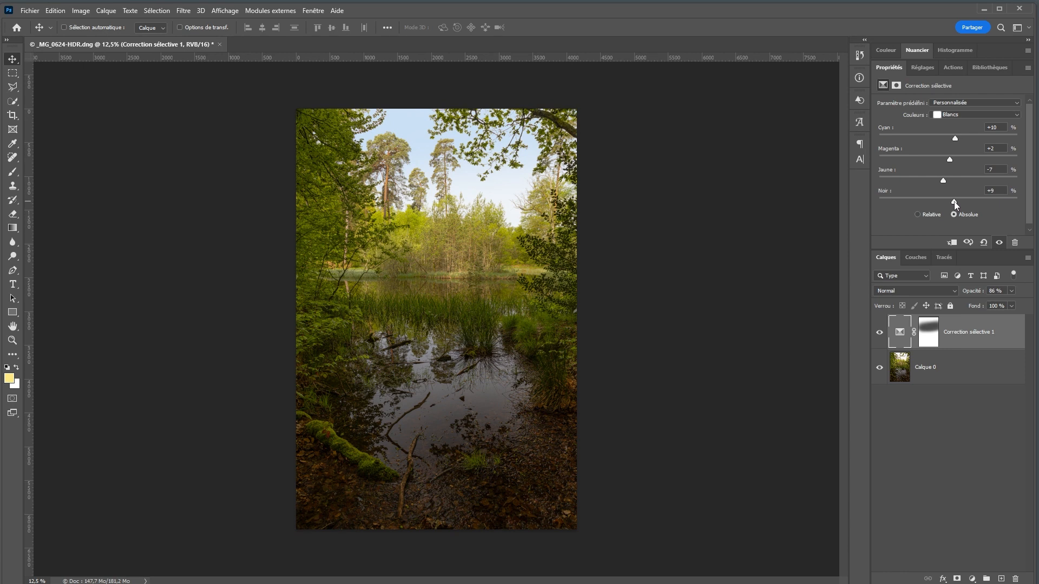
left_click(879, 333)
left_click(879, 334)
- Fine-tune the whites' Black to +5%, toggling the correction layer to compare the sky
left_click(1000, 190)
key("Down")
key("Down")
key("Up")
key("Return")
left_click(879, 334)
left_click(880, 333)
key("Down")
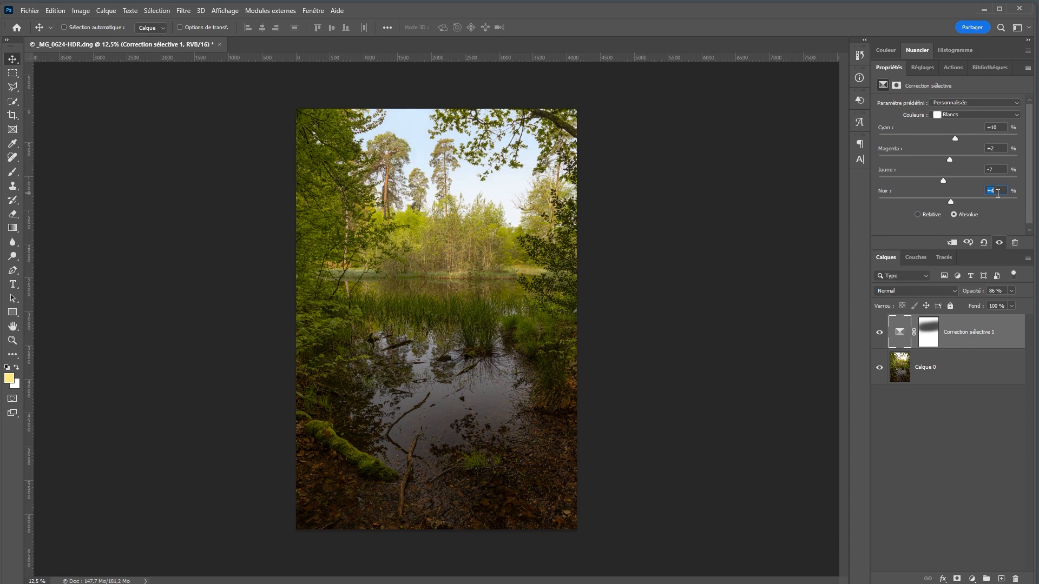
left_click(998, 194)
left_click(879, 334)
left_click(879, 335)
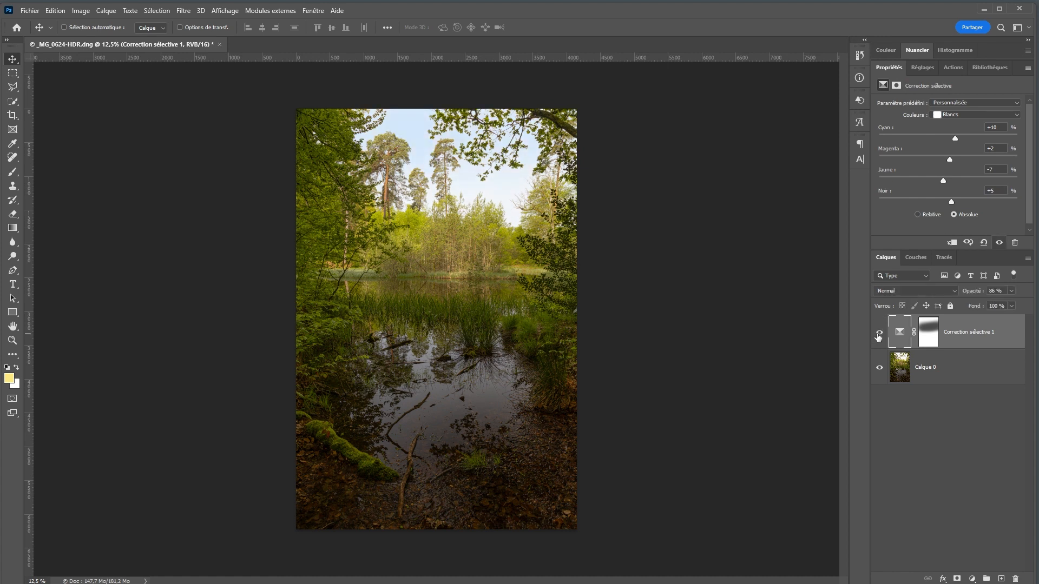